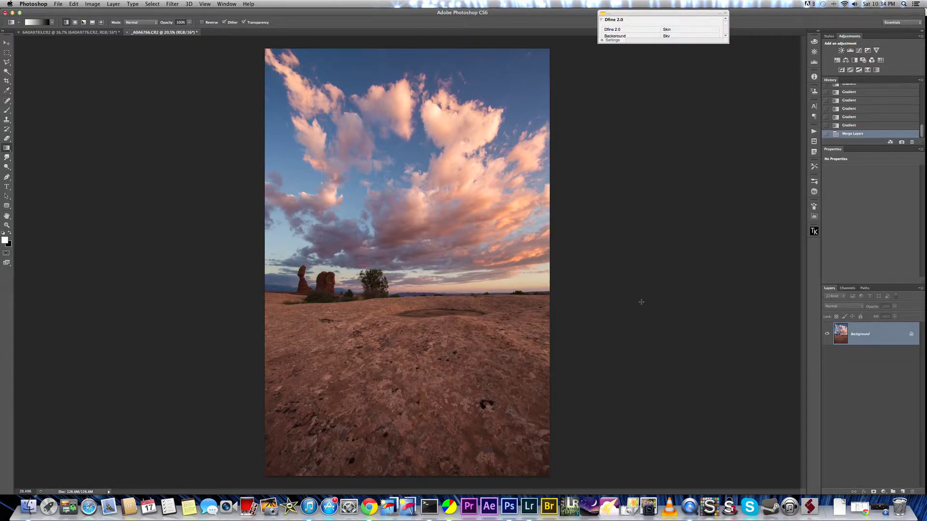
click(173, 4)
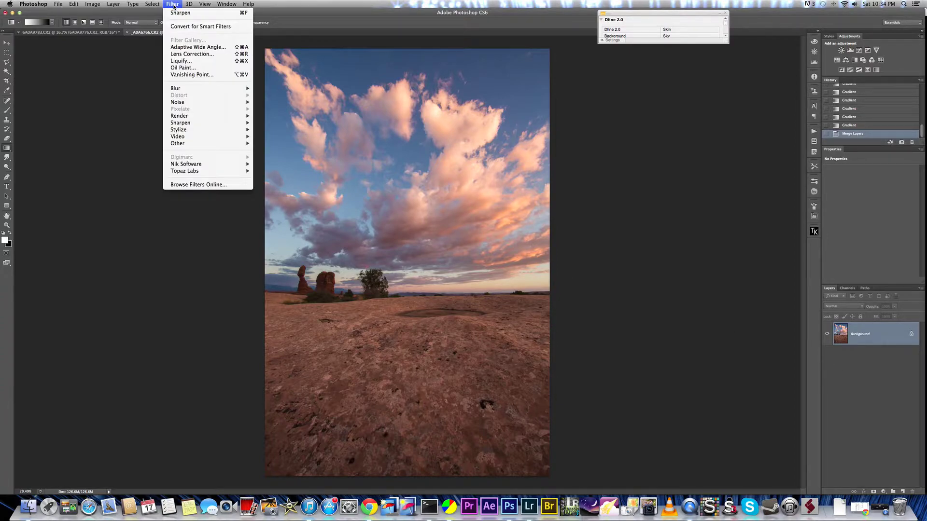
mouse_move(197, 124)
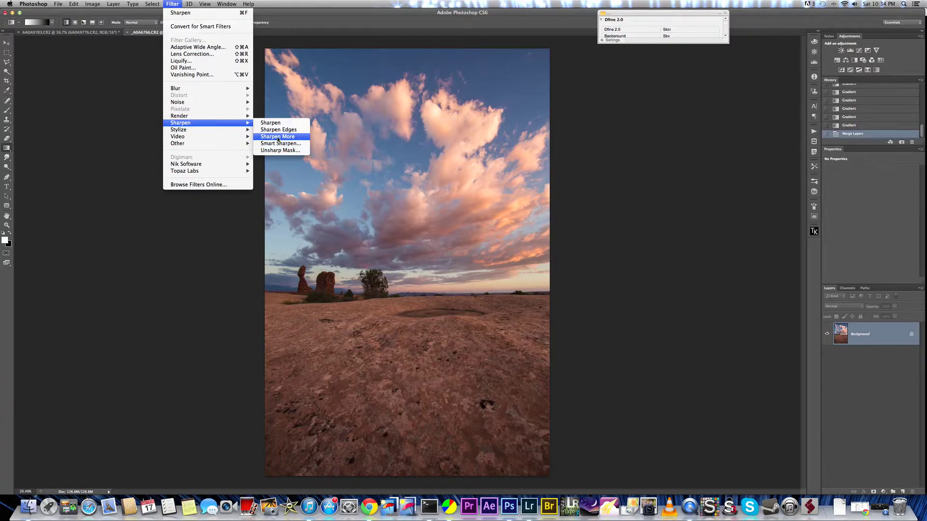
click(589, 294)
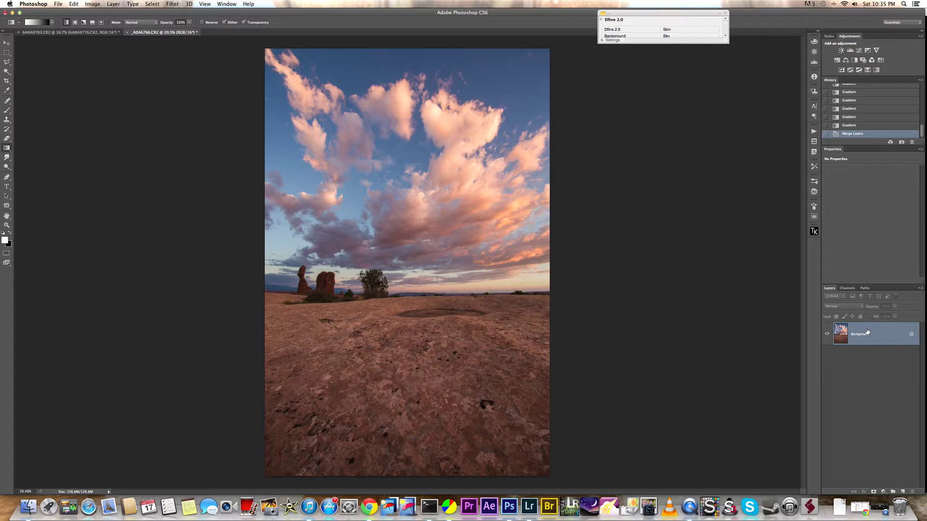
drag(868, 332, 902, 492)
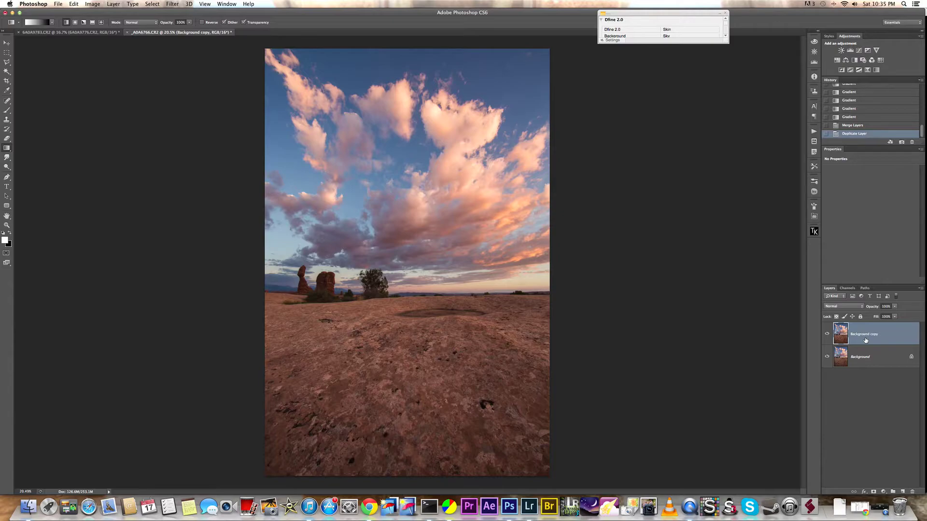
key(Delete)
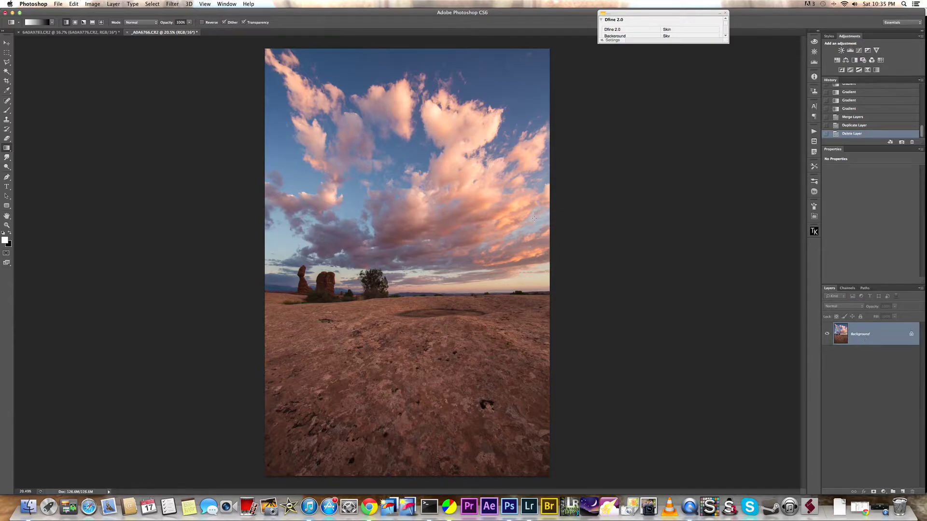
click(115, 5)
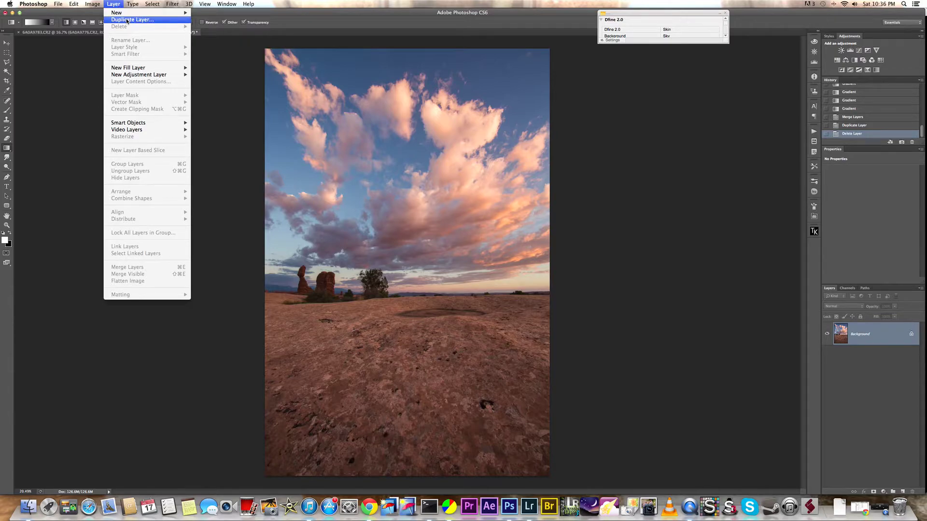
click(127, 20)
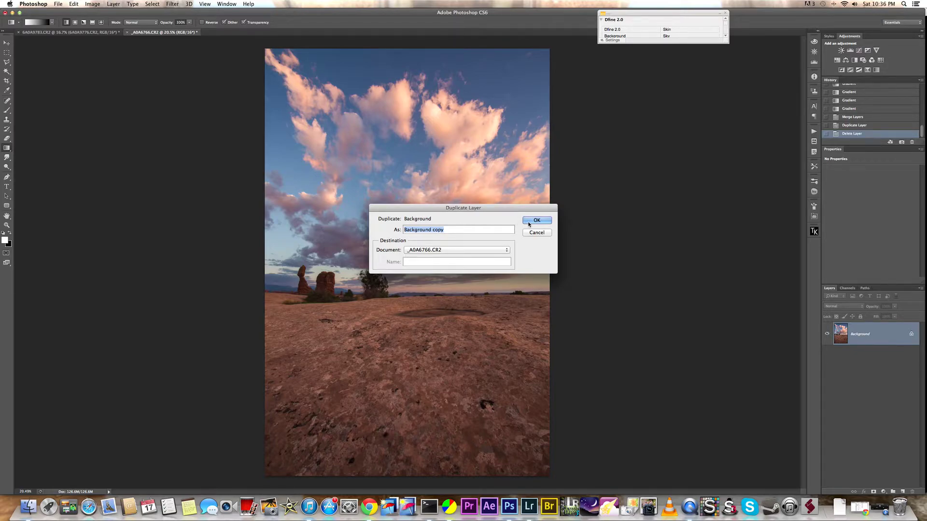
click(527, 221)
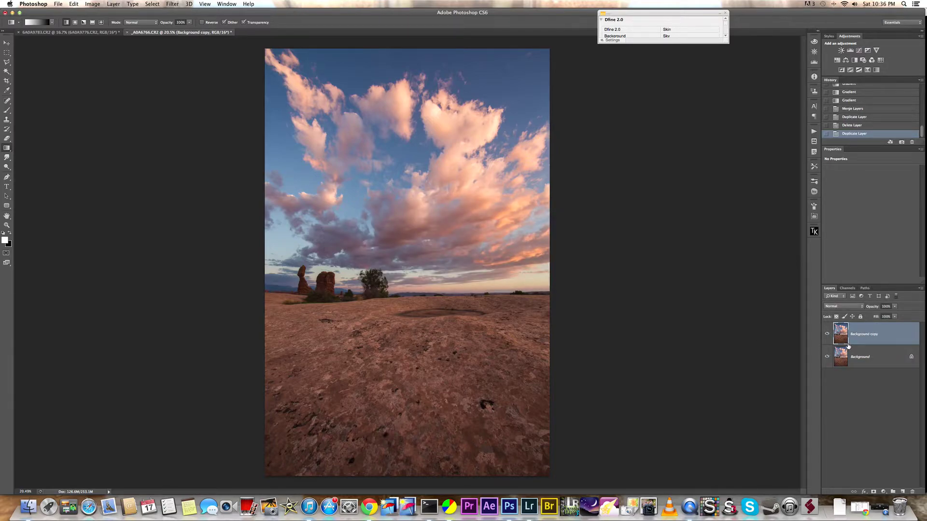
key(Delete)
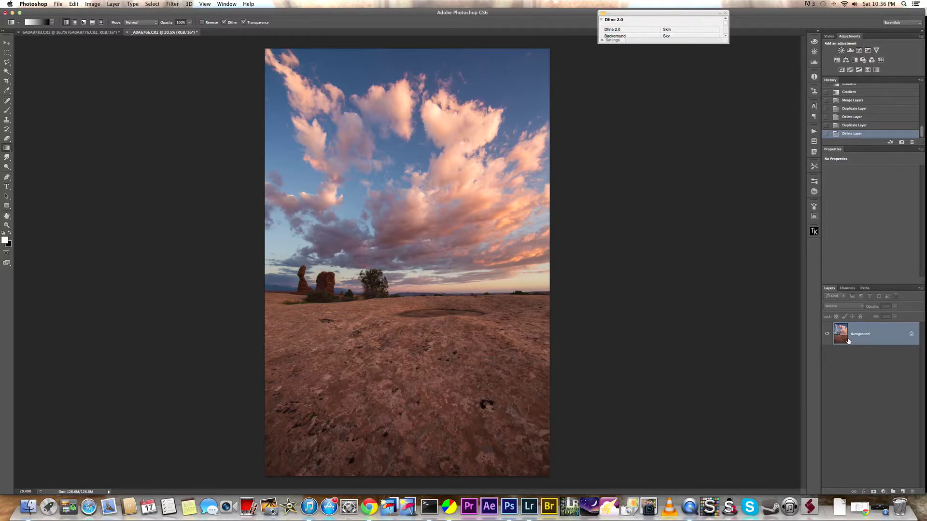
Duplicate the Background layer and name the copy "Nettete Gros details".
drag(849, 341, 848, 339)
key(super+j)
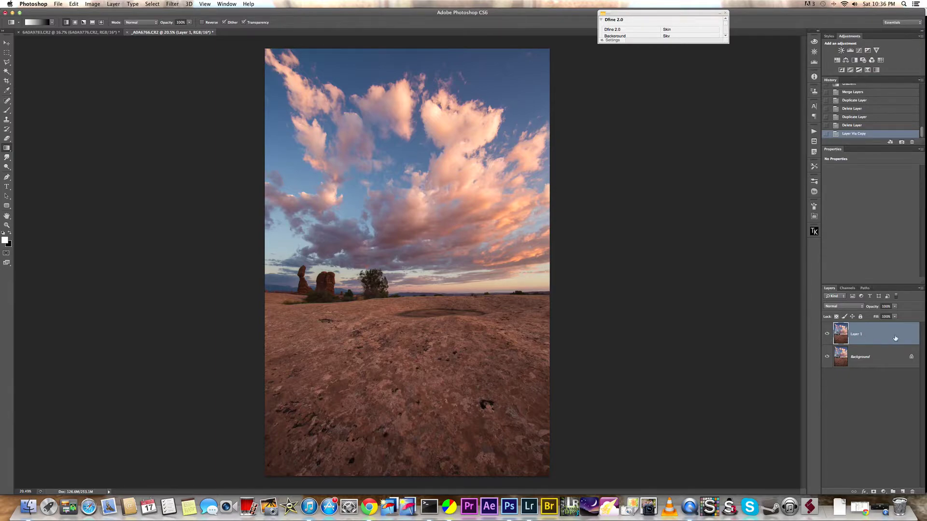
double_click(858, 335)
text(Nettete Grop)
text( details)
key(Return)
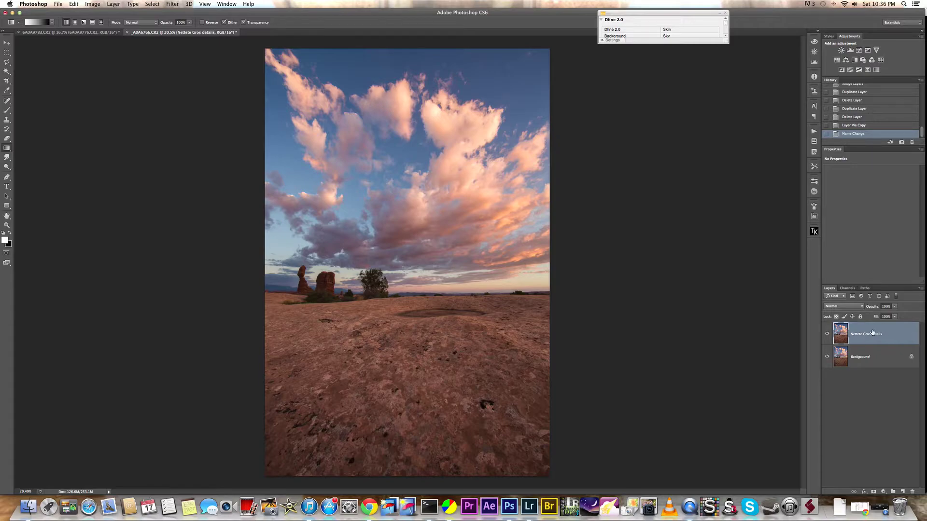
Start Smart Sharpen on the "Nettete Gros details" layer, preview the rocky foreground at 33%, and set the radius to 0.9 px.
click(167, 6)
mouse_move(183, 125)
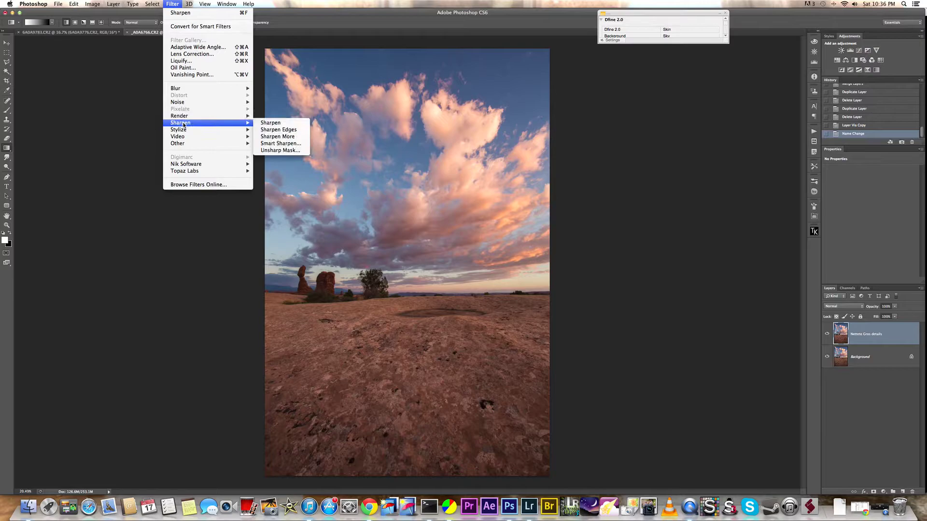
click(279, 144)
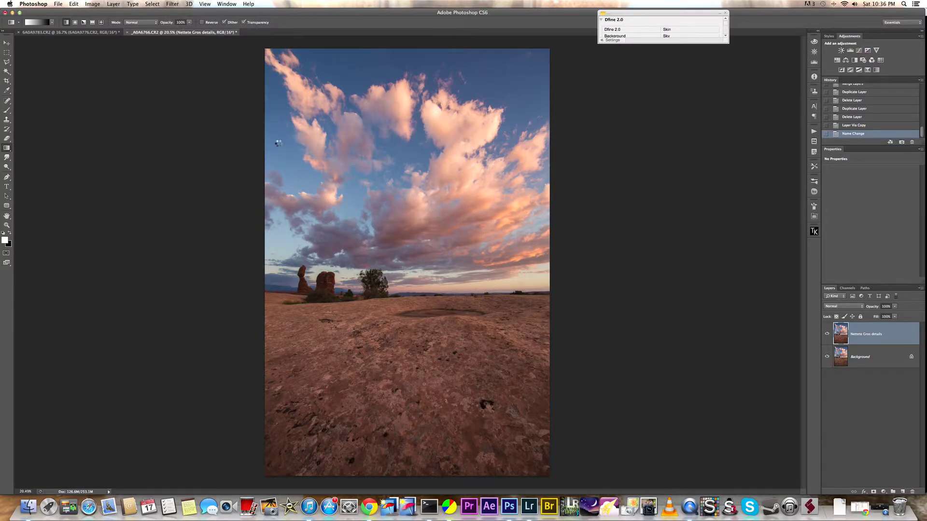
drag(379, 241, 519, 101)
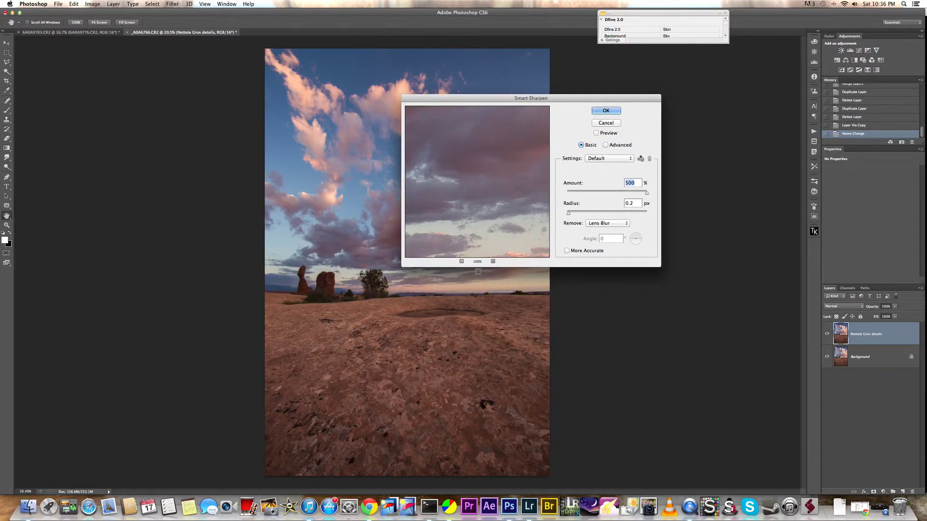
click(461, 261)
click(462, 261)
mouse_move(493, 207)
mouse_down()
mouse_move(492, 140)
mouse_move(496, 189)
mouse_up()
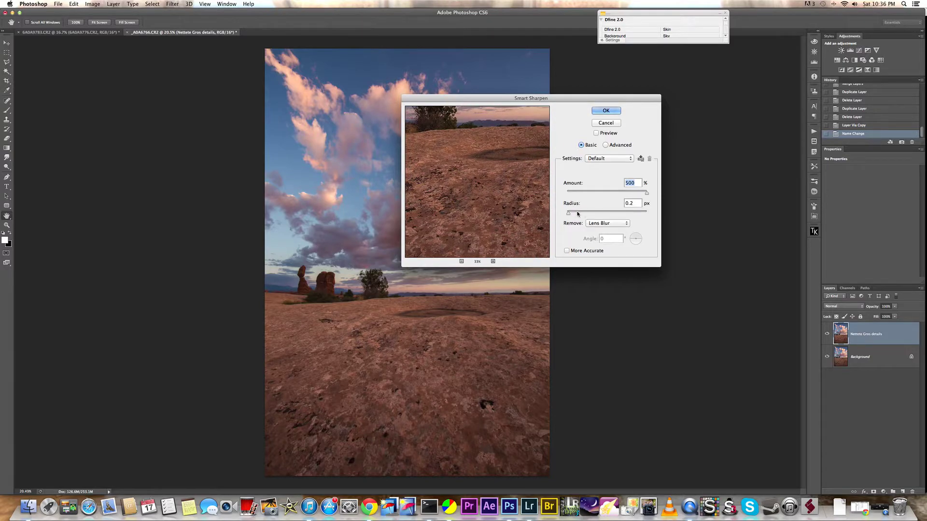
drag(568, 214, 579, 215)
drag(503, 174, 482, 151)
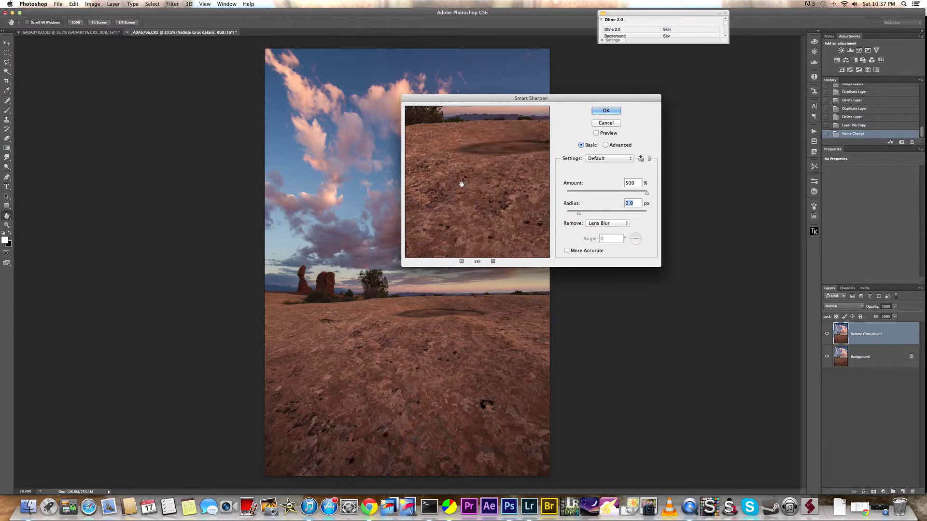
drag(477, 175, 467, 157)
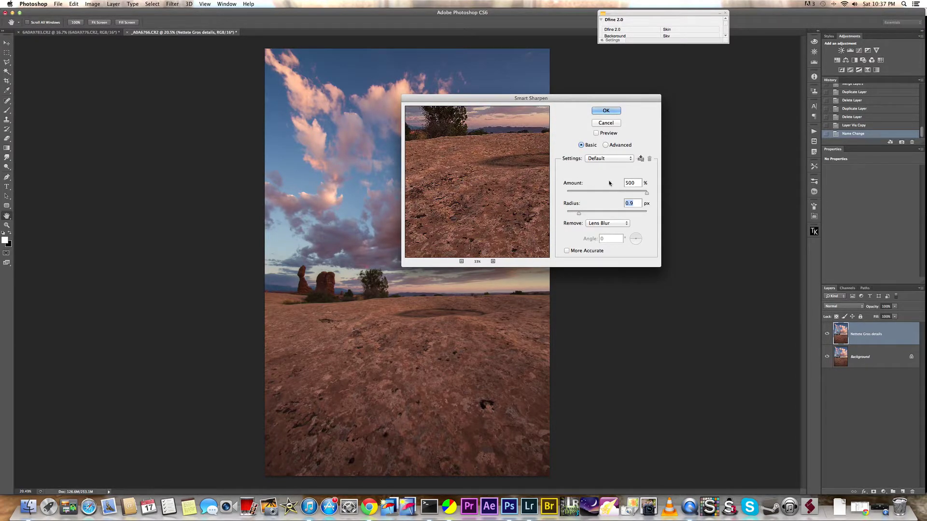
Set the Smart Sharpen amount to 155% while checking the horizon and the rock texture in the preview.
drag(647, 193, 620, 194)
drag(482, 164, 430, 140)
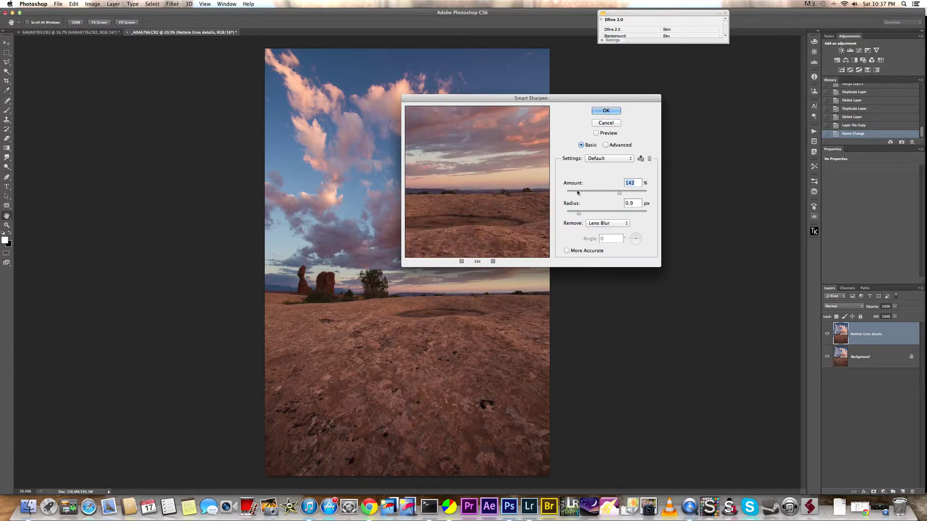
drag(620, 197, 622, 197)
drag(488, 228, 478, 138)
drag(491, 209, 480, 159)
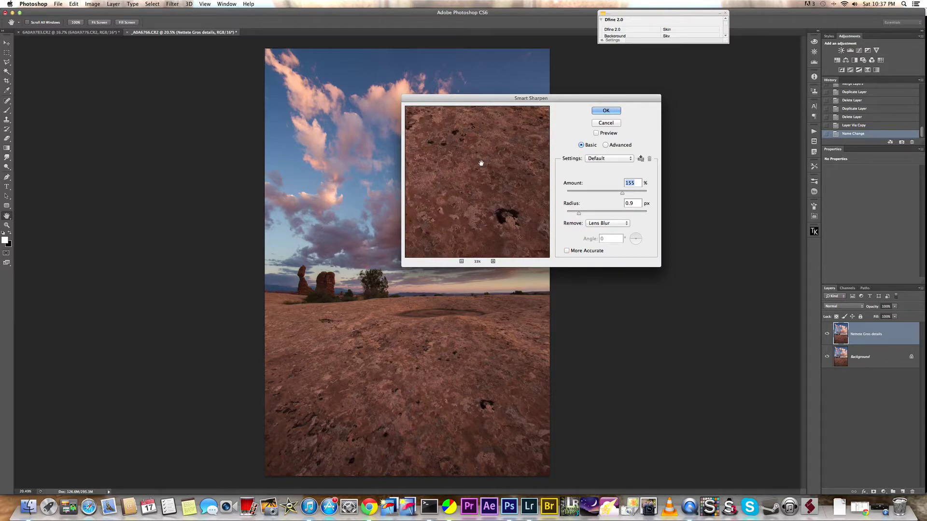
drag(502, 147, 495, 196)
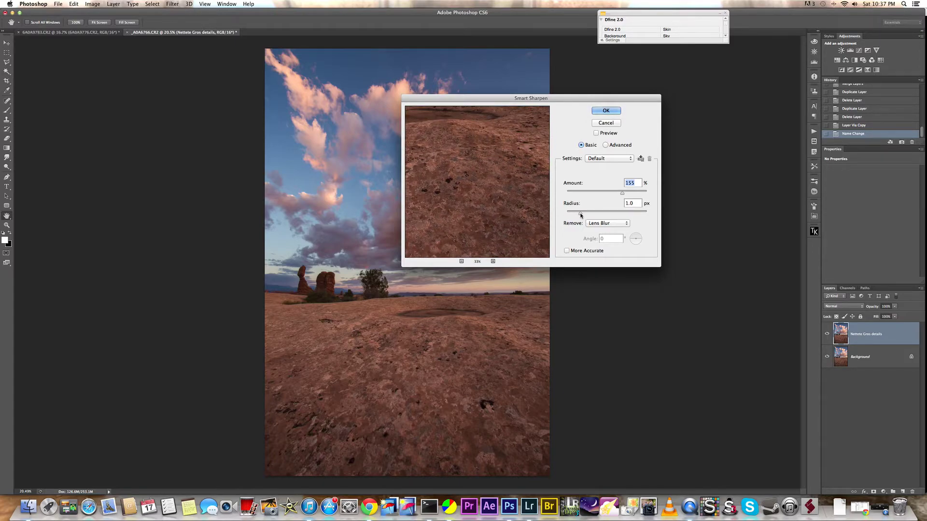
Set the Smart Sharpen radius to 1.3 px, check the clouds in the preview, and apply the filter.
drag(581, 215, 582, 214)
drag(491, 147, 480, 264)
drag(481, 197, 484, 294)
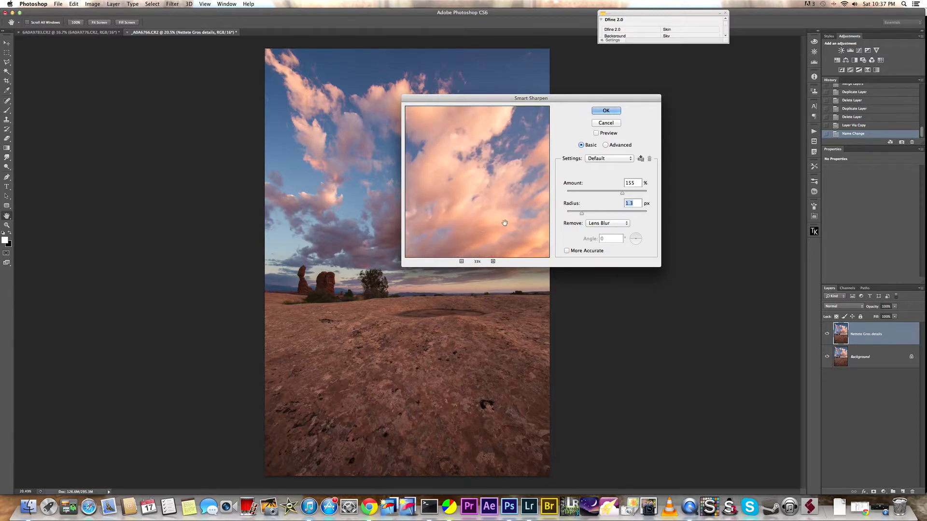
drag(495, 202, 499, 170)
click(606, 111)
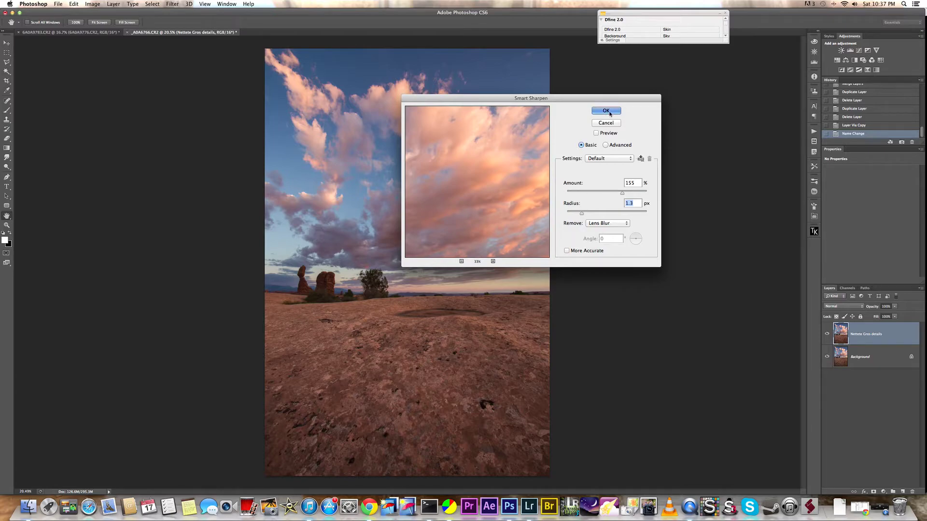
key(g)
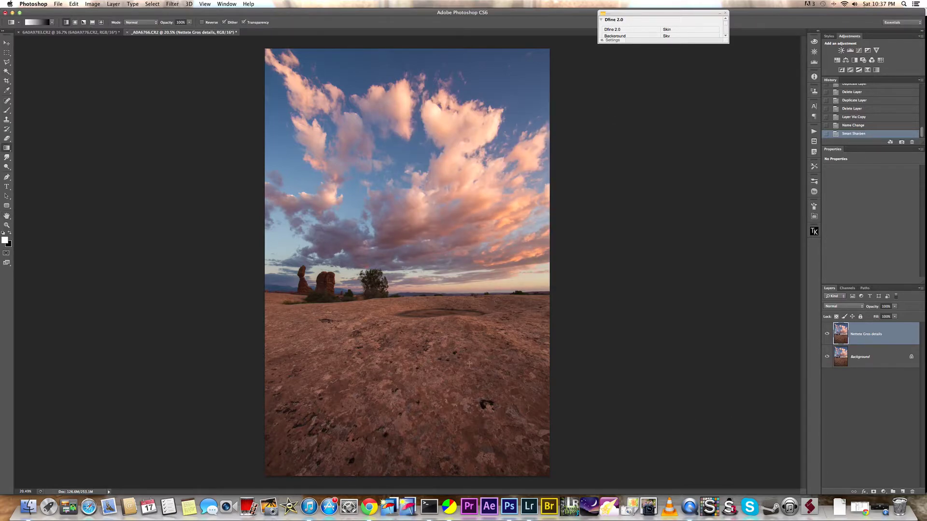
Compare the image with and without the sharpened layer, in full view and on the rock surface at 100%.
click(828, 334)
click(828, 334)
click(828, 335)
click(828, 334)
key(super+1)
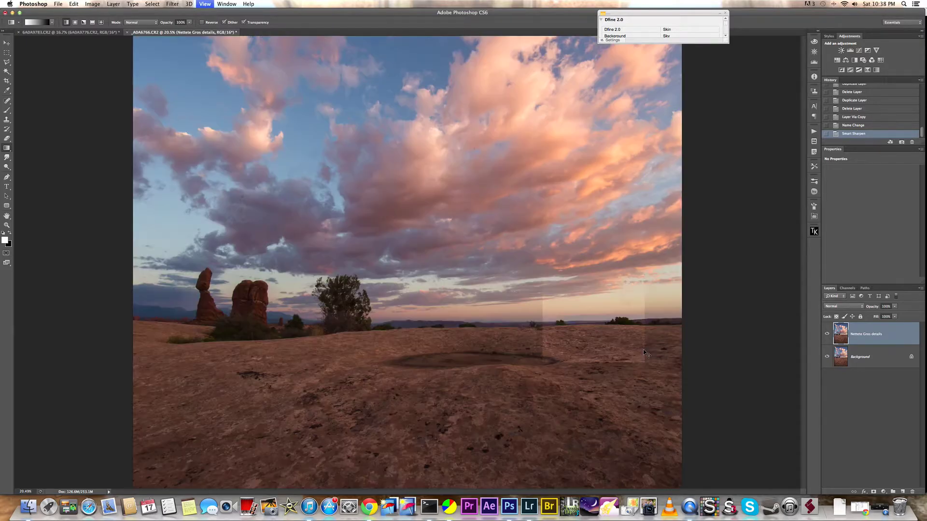
drag(503, 366, 542, 240)
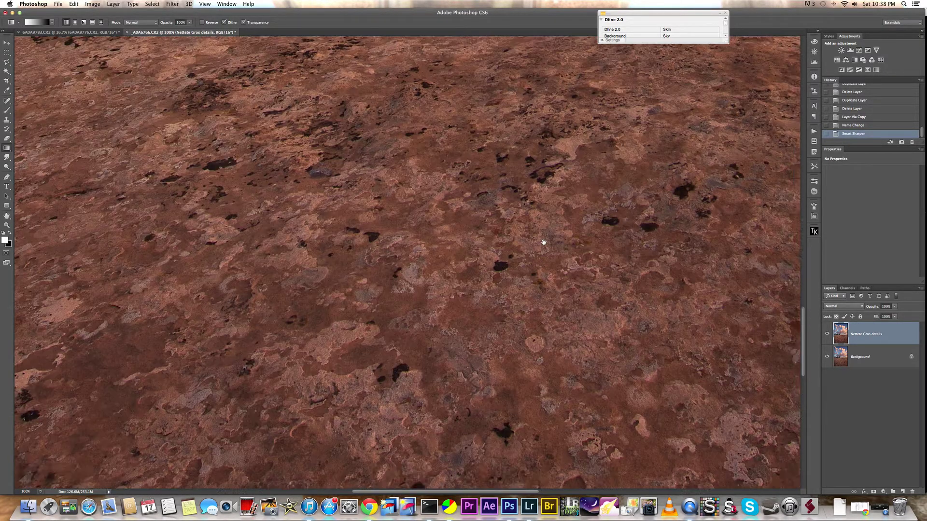
click(827, 335)
click(827, 335)
click(827, 335)
click(827, 335)
scroll(520, 268, down, 10)
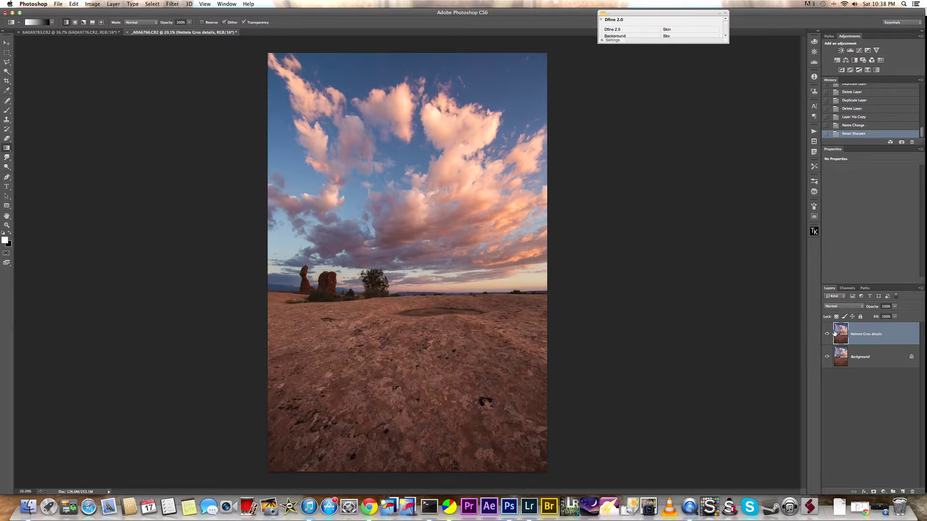
Duplicate the sharpened layer as "netteter pti details" and convert the copy to a Smart Object.
key(super+j)
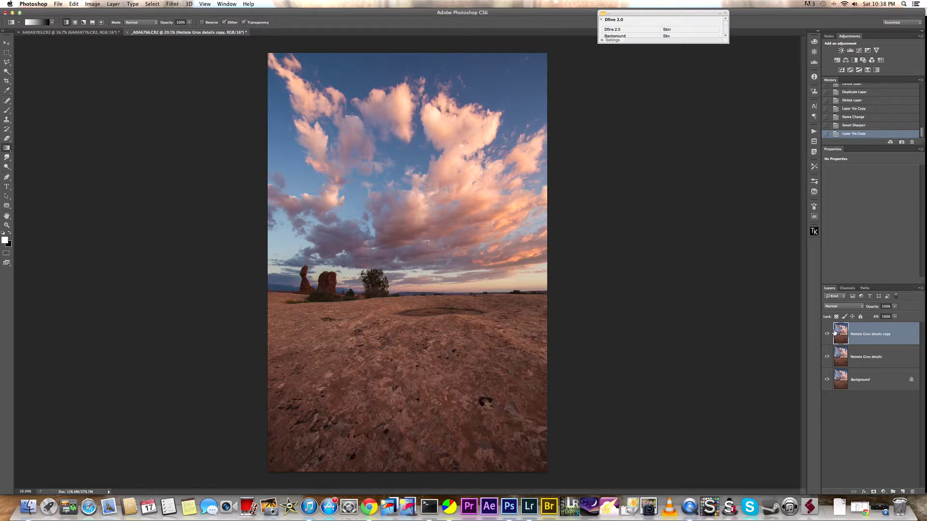
double_click(870, 334)
text(netteter pti details)
key(Return)
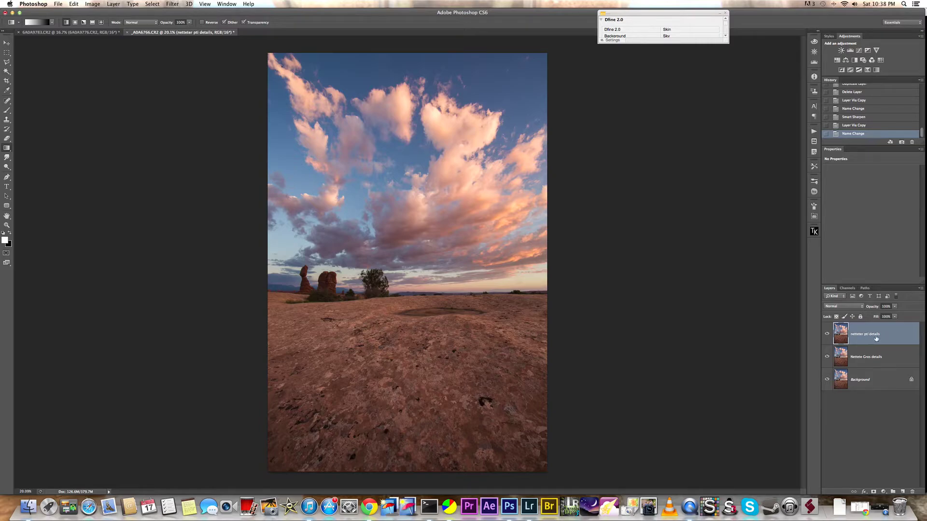
right_click(865, 336)
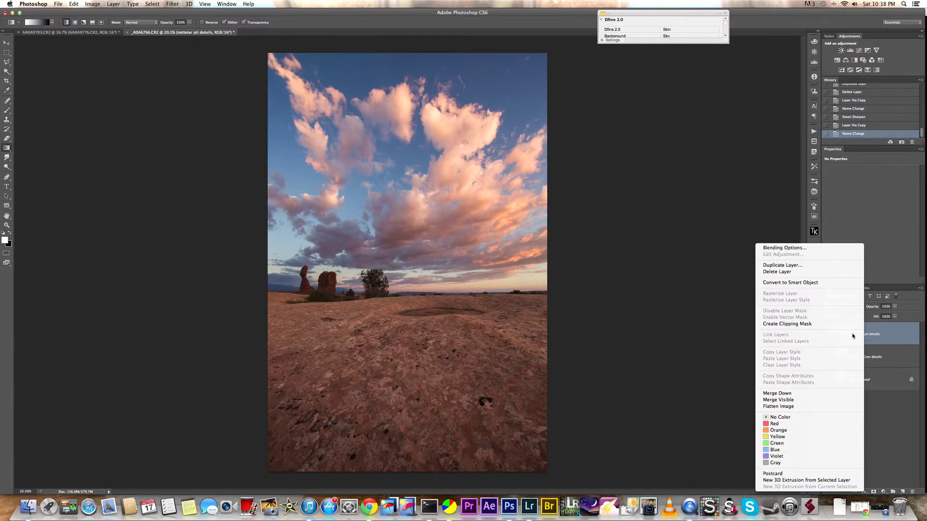
click(802, 284)
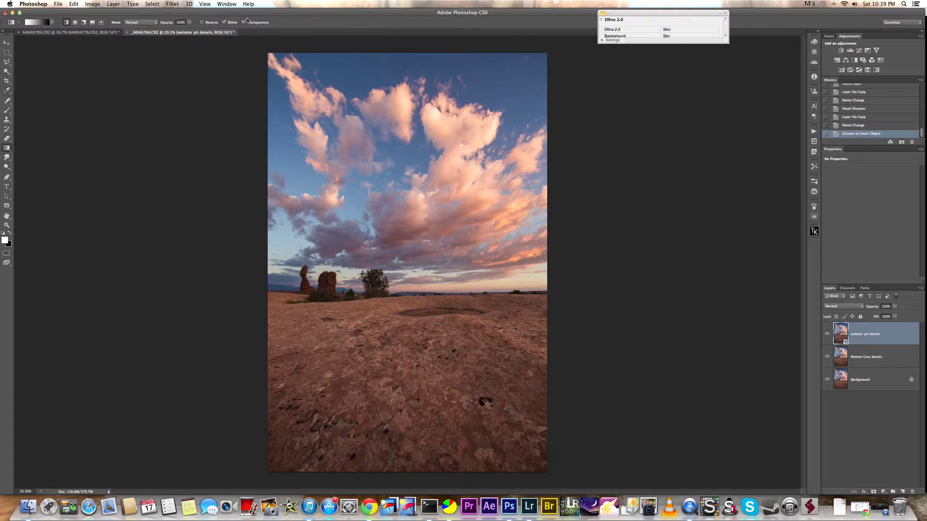
Start Smart Sharpen on the "netteter pti details" layer, preview the rock surface, and set the radius to 0.2 px.
click(173, 3)
mouse_move(193, 123)
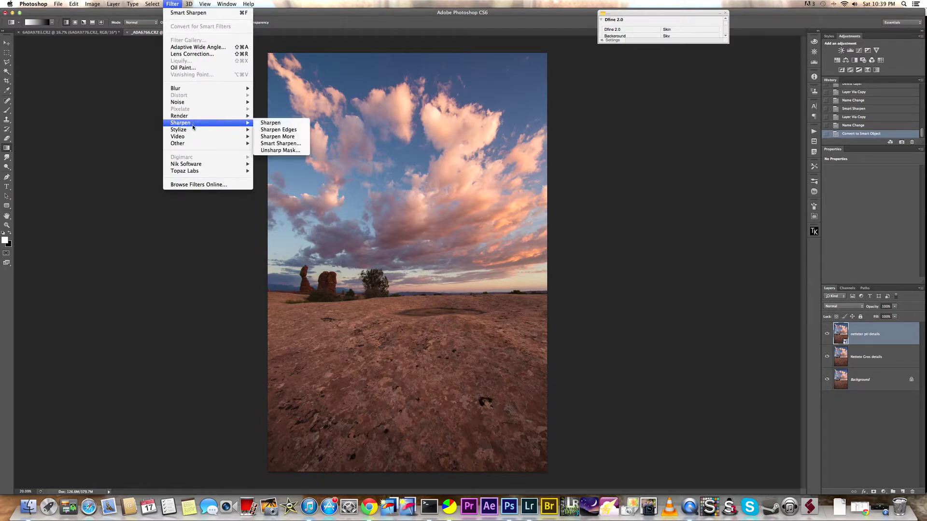
click(281, 143)
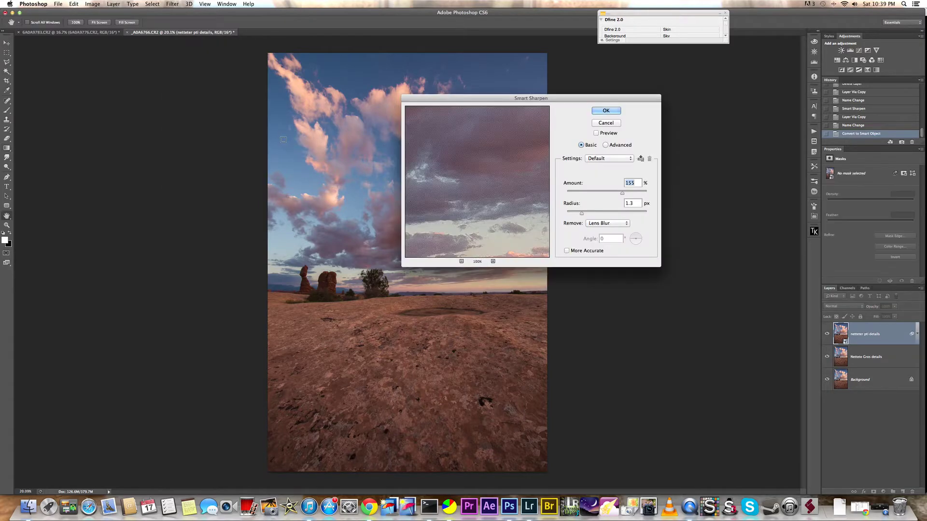
drag(471, 98, 403, 96)
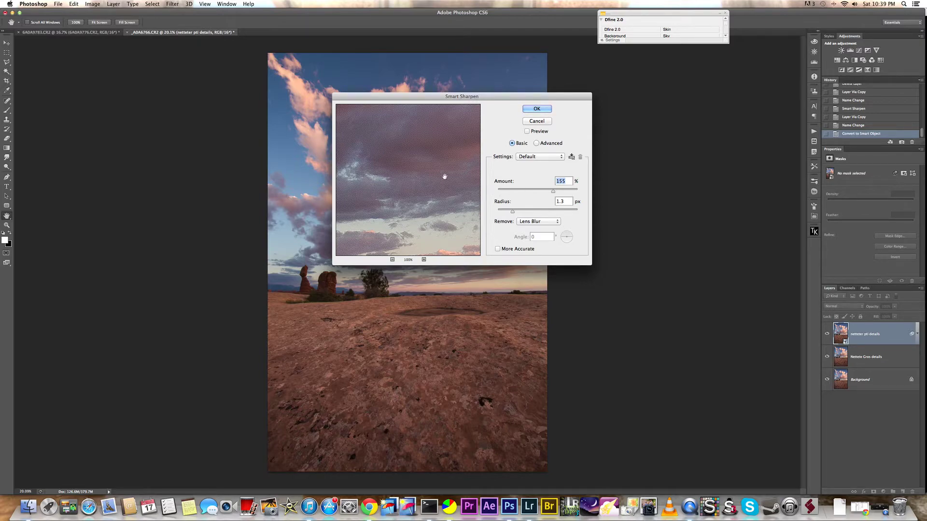
drag(427, 229, 422, 131)
drag(434, 198, 439, 141)
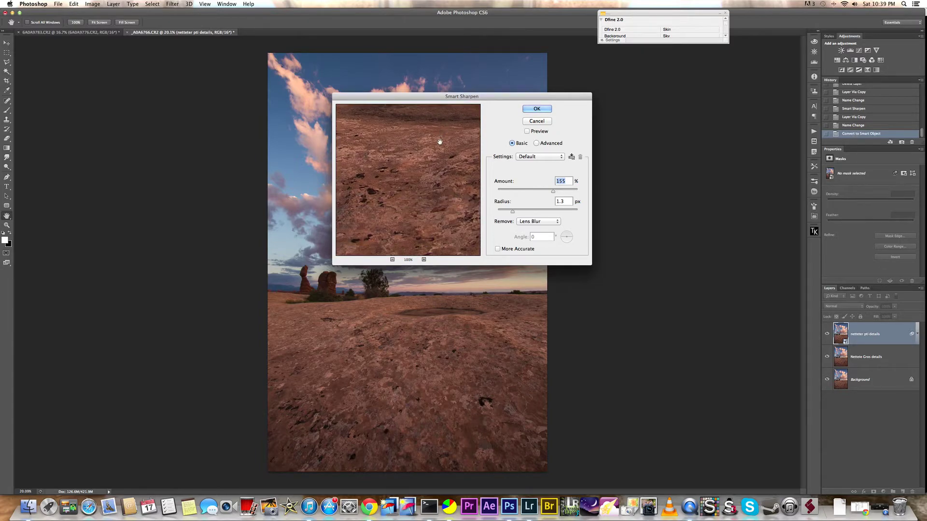
drag(444, 206, 502, 213)
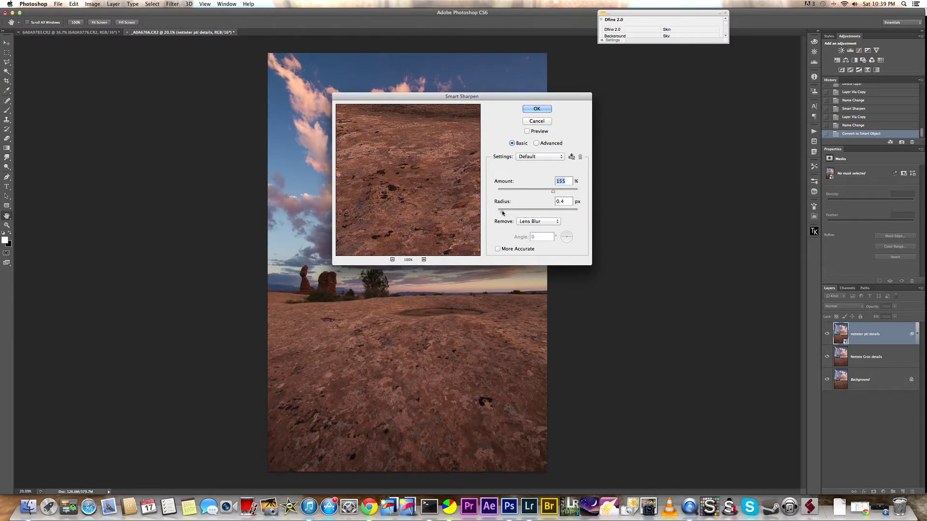
Set the Smart Sharpen amount to 85% while checking the tree and rock in the preview, and apply the filter.
key(Tab)
drag(553, 191, 526, 193)
drag(438, 153, 438, 252)
drag(340, 184, 437, 193)
drag(419, 153, 405, 196)
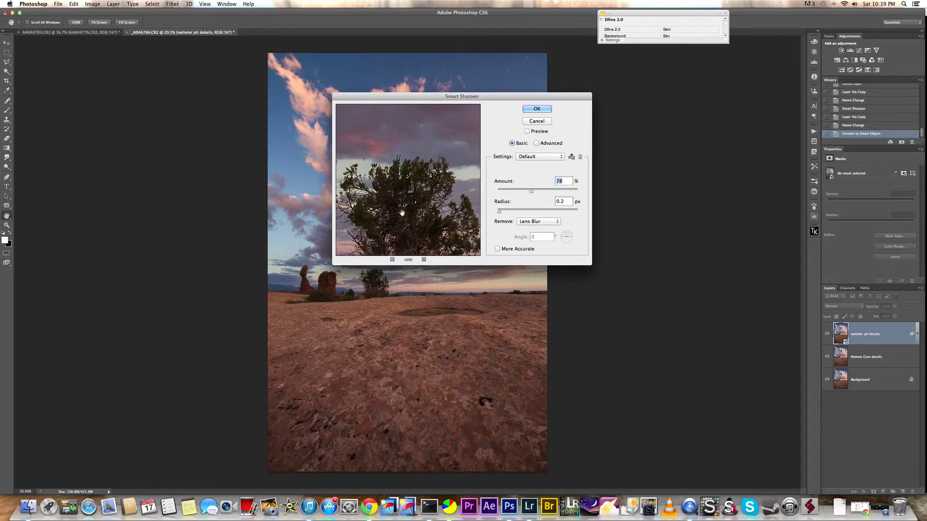
drag(407, 240, 412, 197)
drag(418, 229, 420, 188)
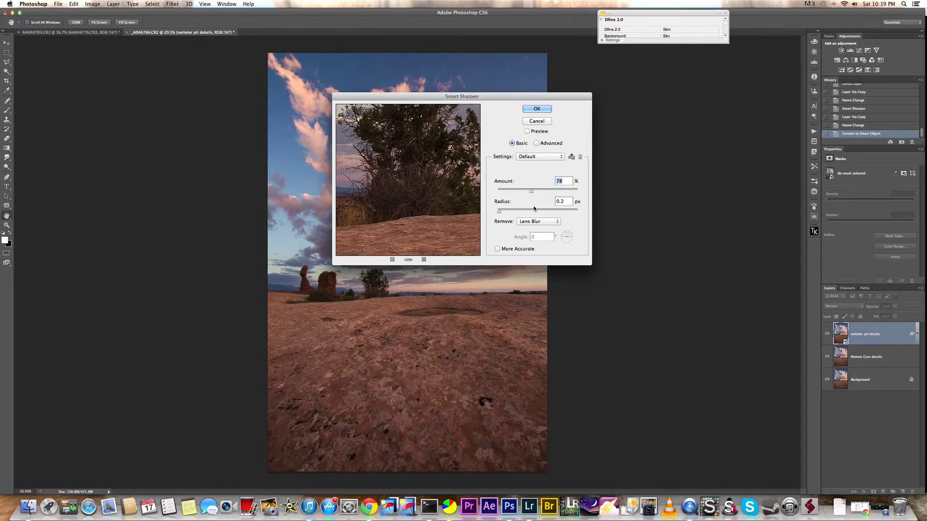
drag(534, 192, 534, 193)
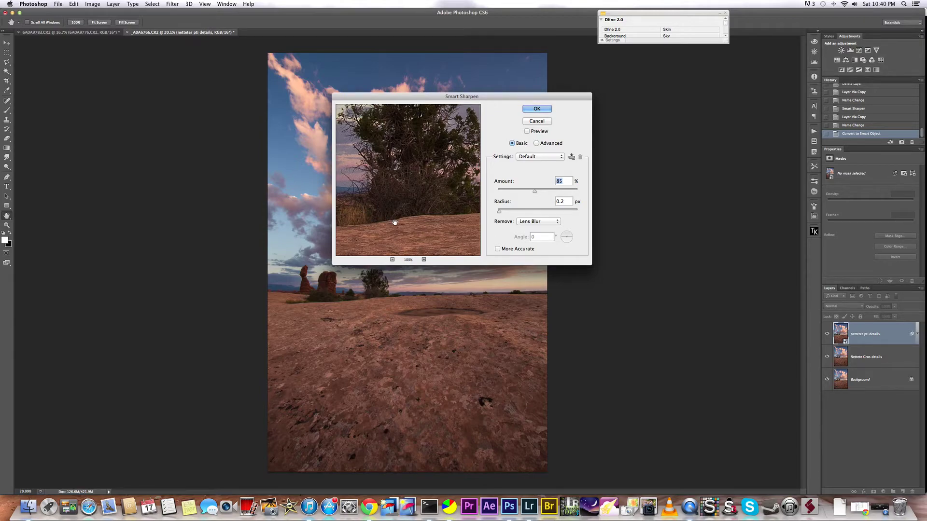
drag(395, 223, 401, 121)
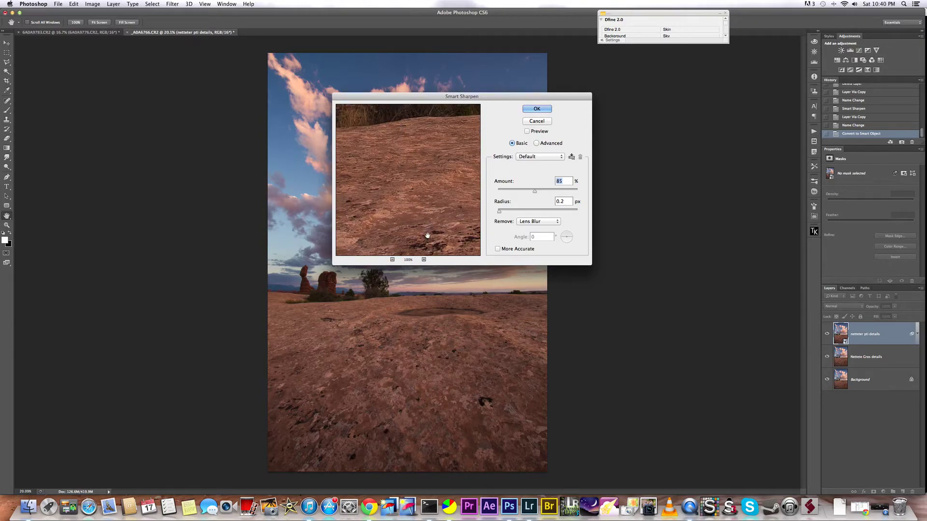
click(537, 110)
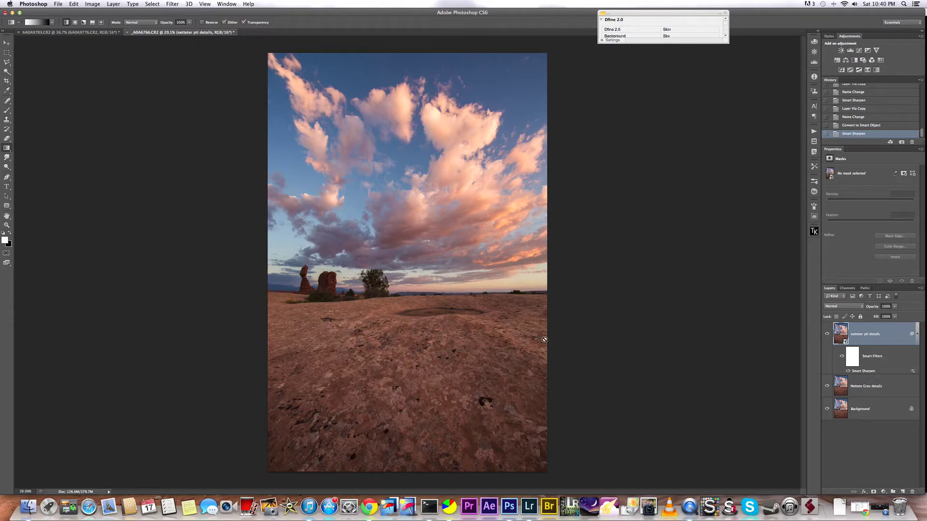
Compare the image with and without the "netteter pti details" layer on the rock surface at about 100%.
scroll(498, 333, up, 5)
scroll(467, 321, up, 5)
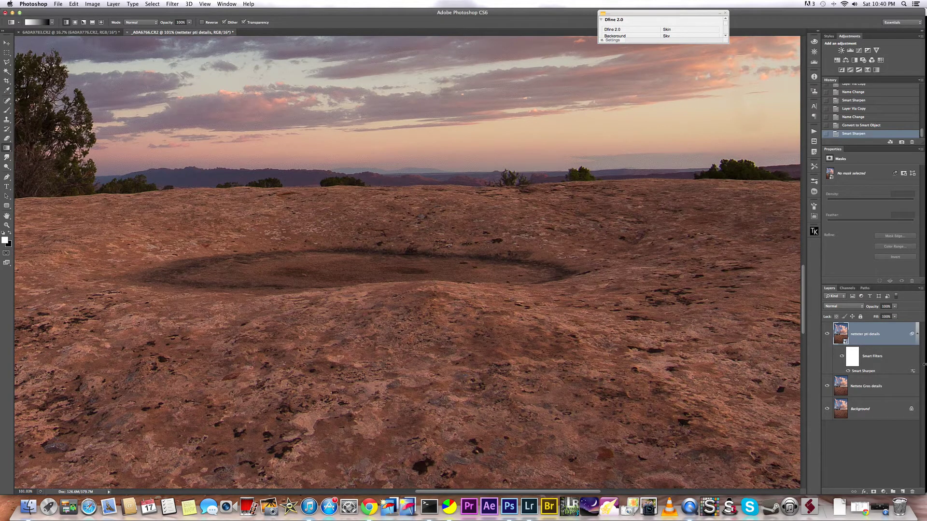
click(827, 334)
click(827, 333)
click(828, 334)
click(828, 335)
click(828, 335)
click(828, 335)
scroll(481, 271, down, 3)
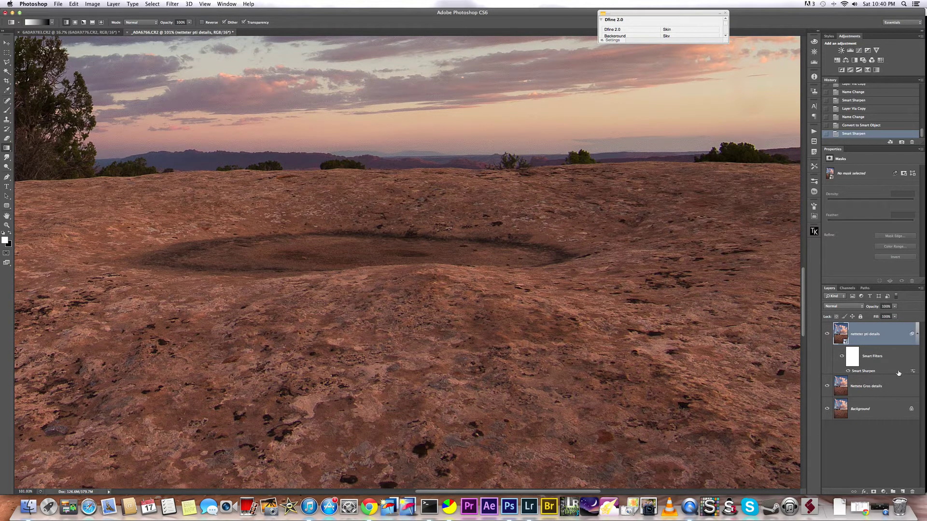
key(super+0)
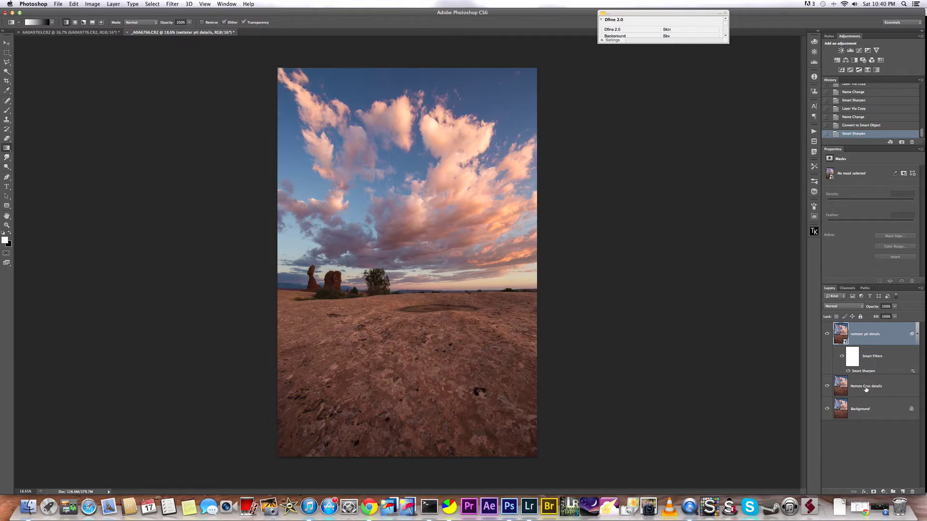
Edit the Smart Sharpen smart filter on "netteter pti details" to an amount of 65%, and compare the layer on and off.
click(866, 389)
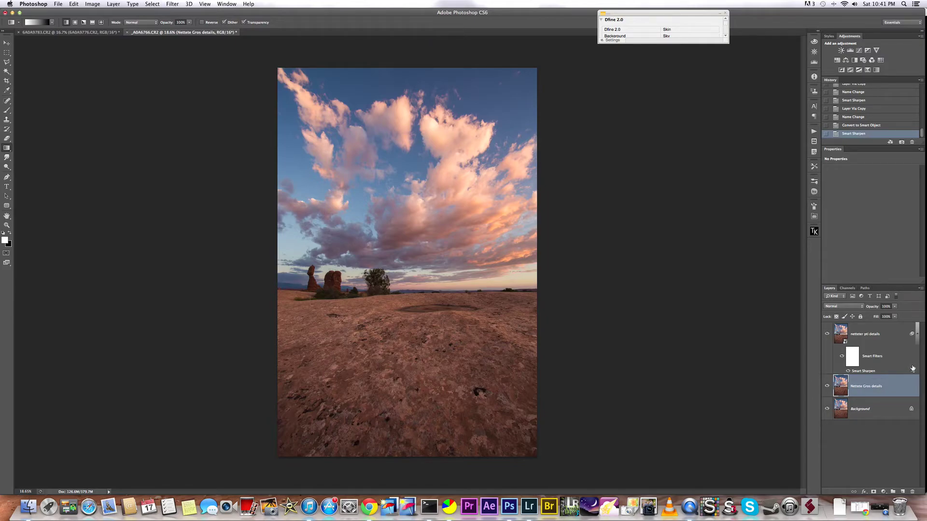
click(873, 334)
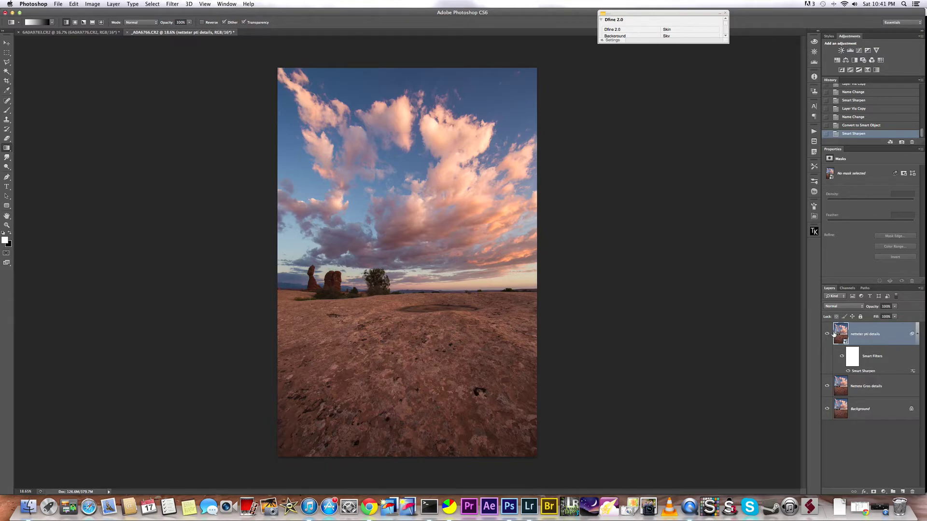
double_click(863, 371)
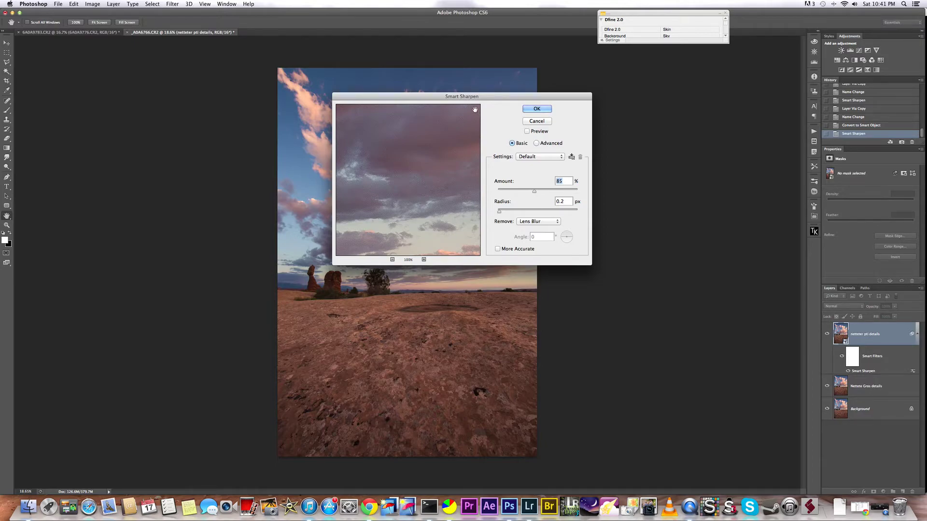
drag(473, 98, 441, 112)
drag(502, 205, 493, 207)
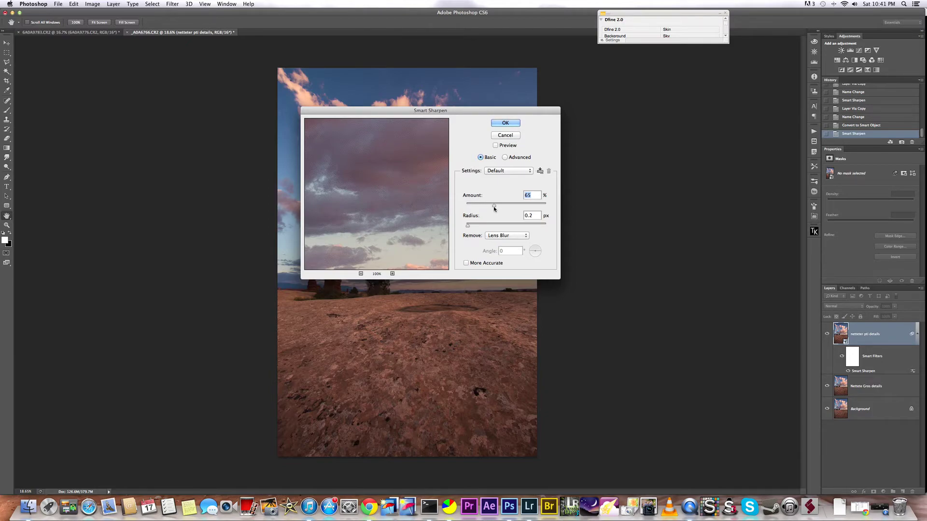
drag(429, 159, 439, 141)
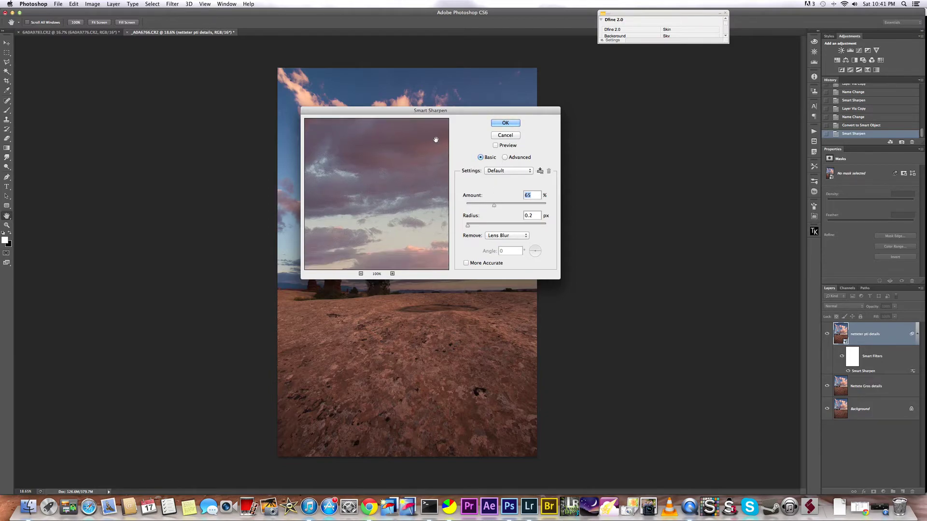
click(505, 123)
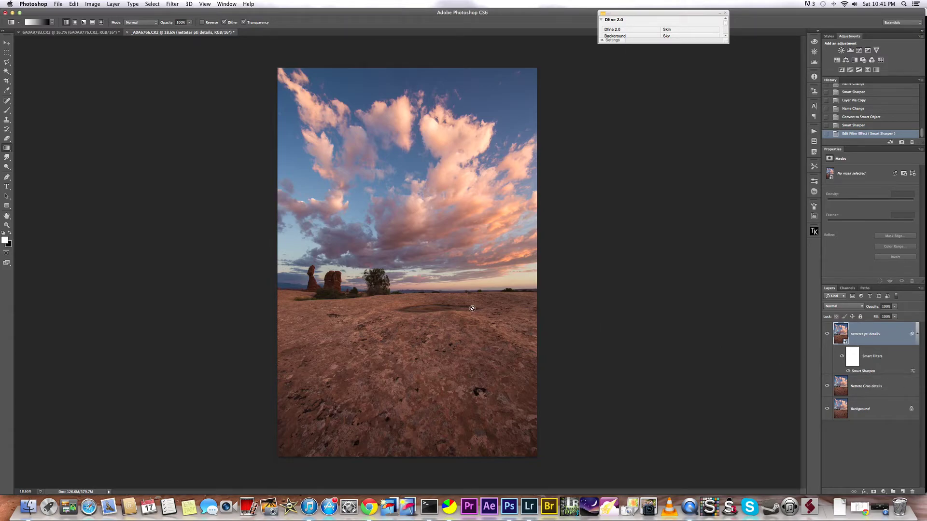
click(827, 334)
click(827, 334)
Group the two sharpening layers and add a layer mask filled with black to the group.
click(877, 386)
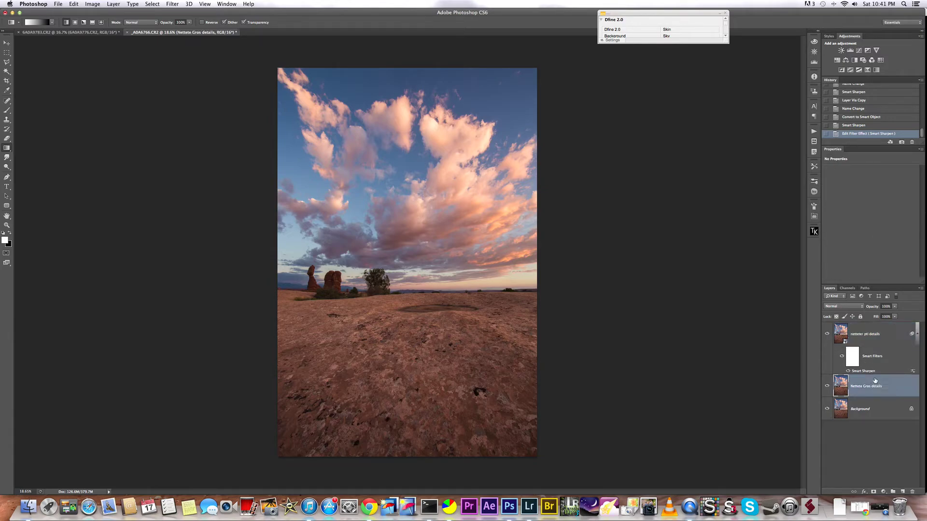
shift+click(876, 342)
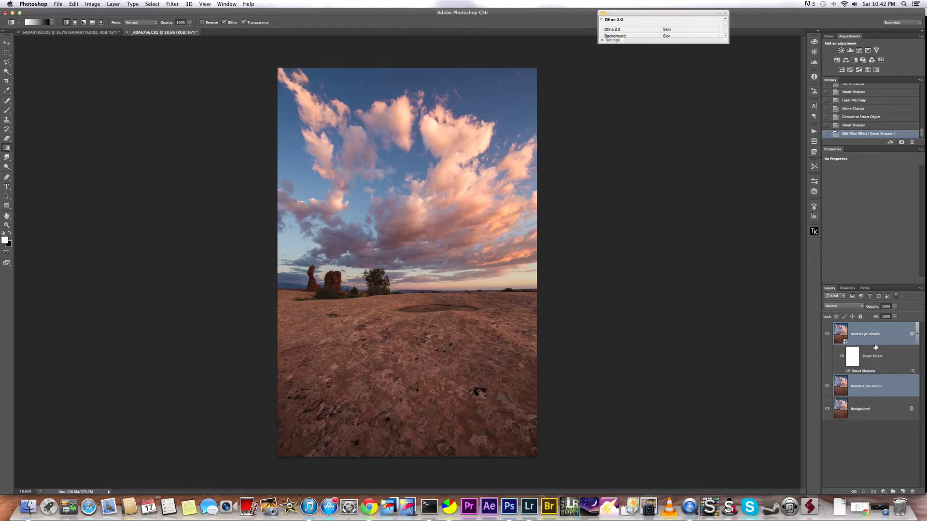
right_click(874, 340)
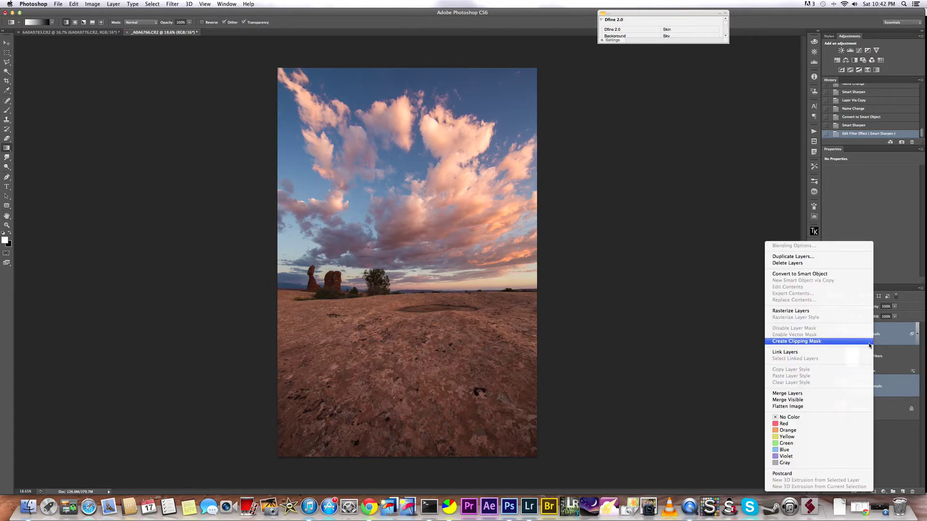
key(Escape)
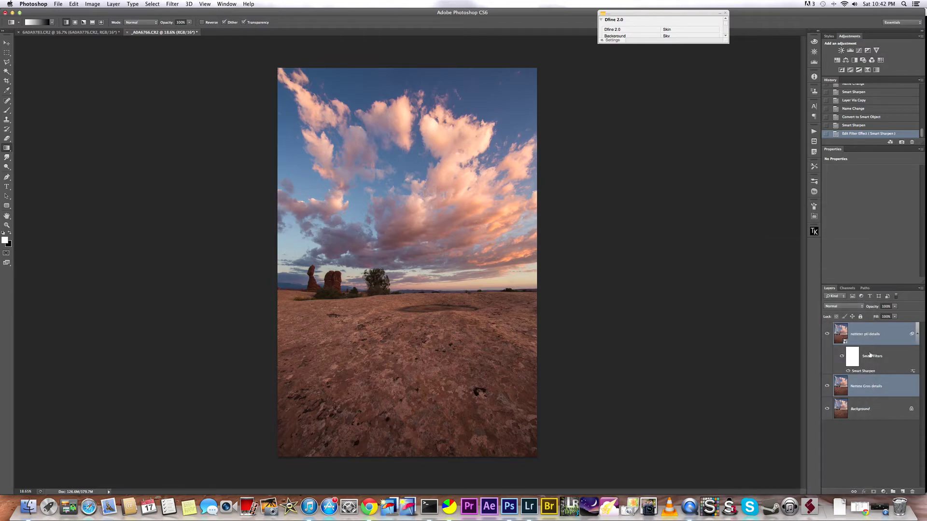
drag(870, 325, 894, 492)
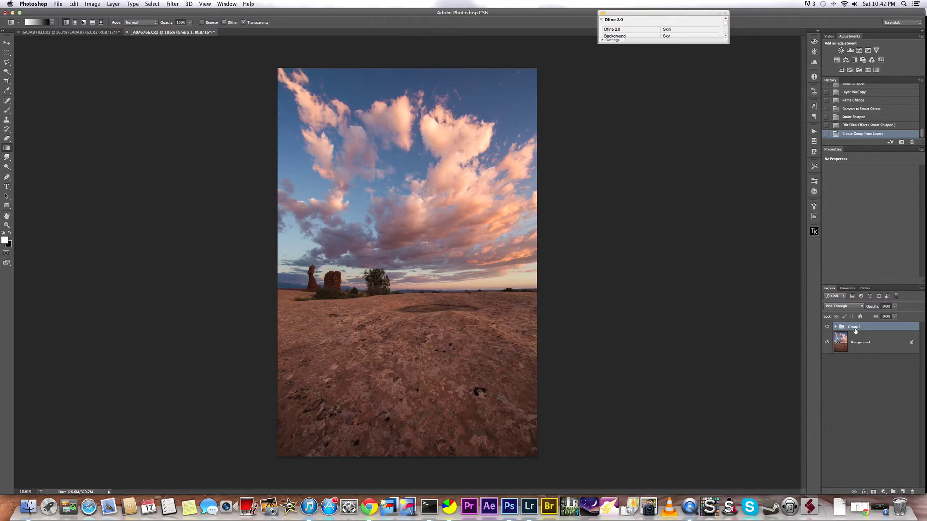
click(873, 491)
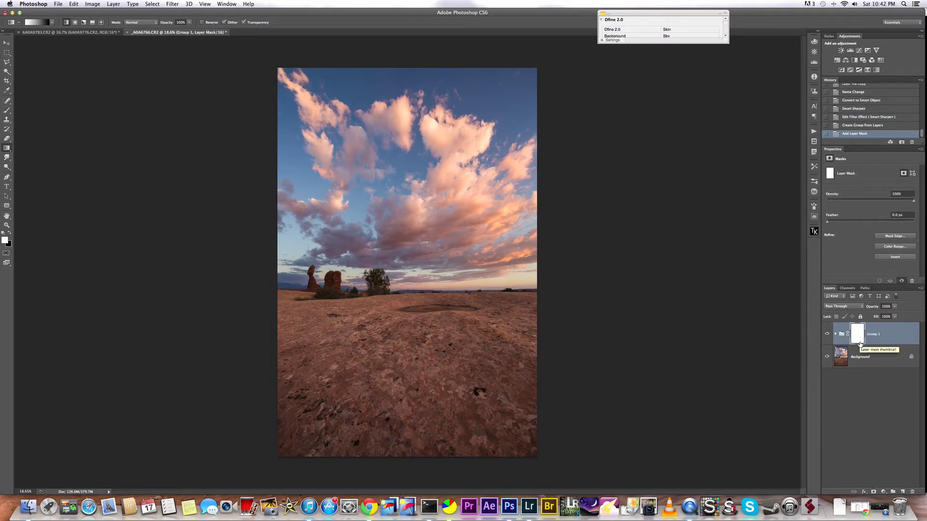
key(super+BackSpace)
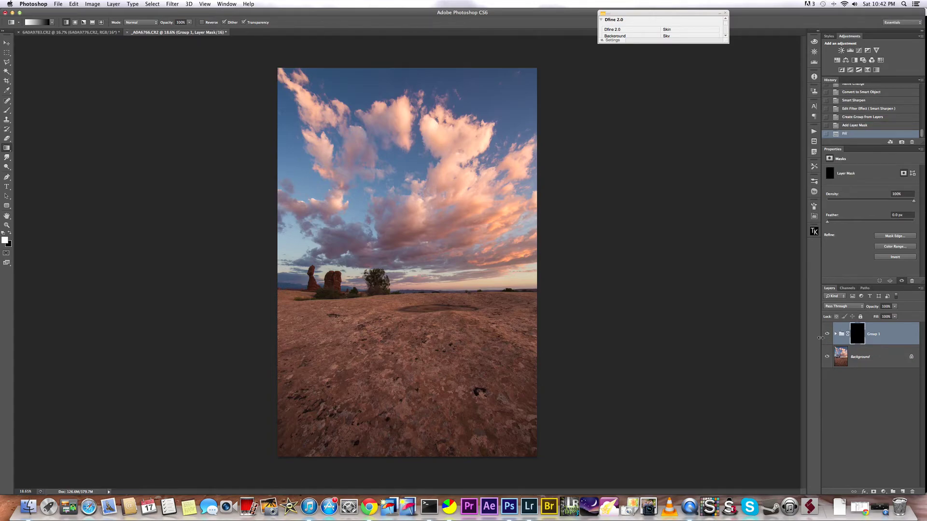
Temporarily disable the group's layer mask, examine the sharpened clouds up close, and enable the mask again.
shift+click(859, 340)
scroll(357, 222, up, 5)
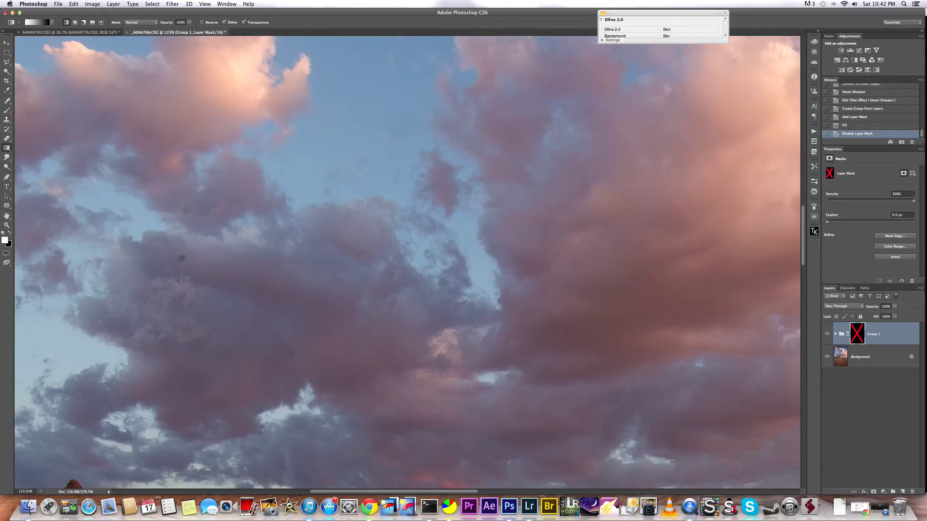
scroll(349, 267, up, 3)
drag(349, 267, 365, 272)
scroll(239, 125, up, 3)
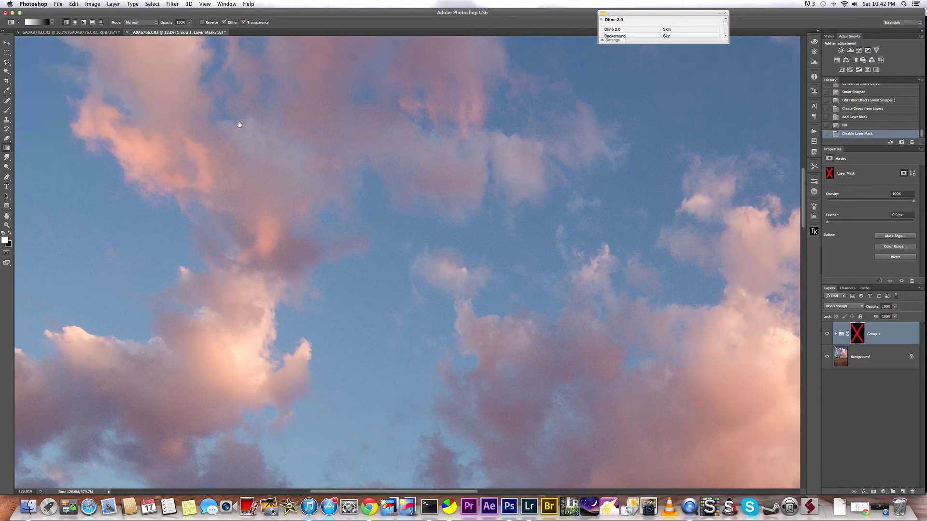
scroll(282, 164, down, 10)
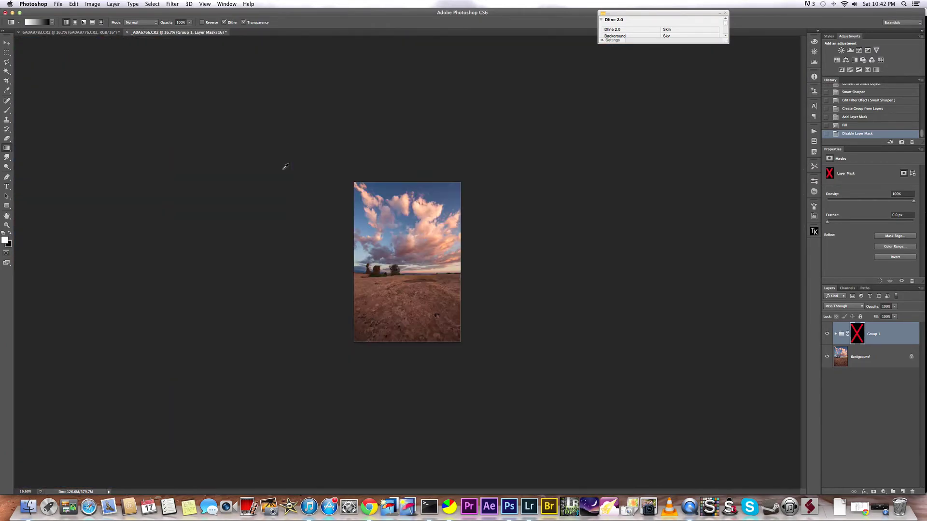
scroll(285, 167, up, 4)
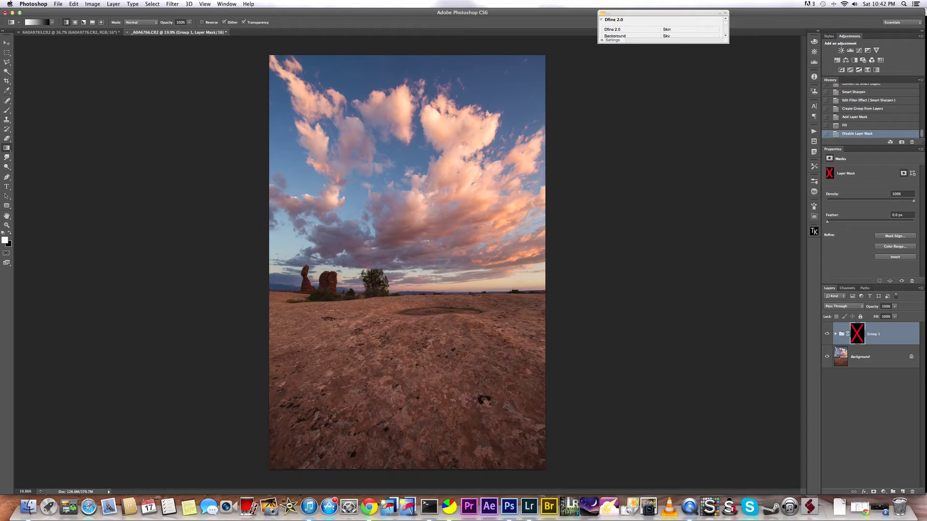
shift+click(861, 339)
Open the image size settings and set the resolution to 72 pixels/inch with resampling enabled.
key(super+alt+i)
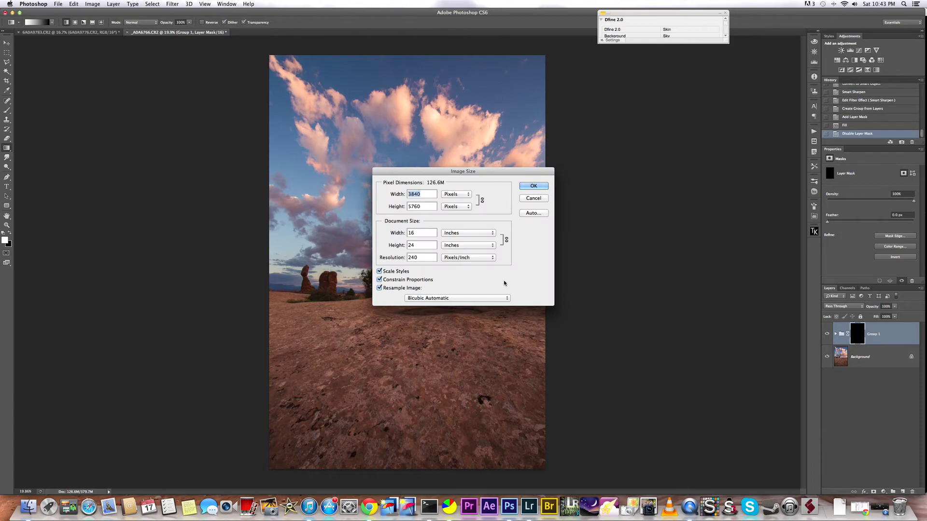
click(421, 207)
key(super+a)
double_click(414, 257)
text(72)
click(402, 272)
click(402, 271)
click(393, 290)
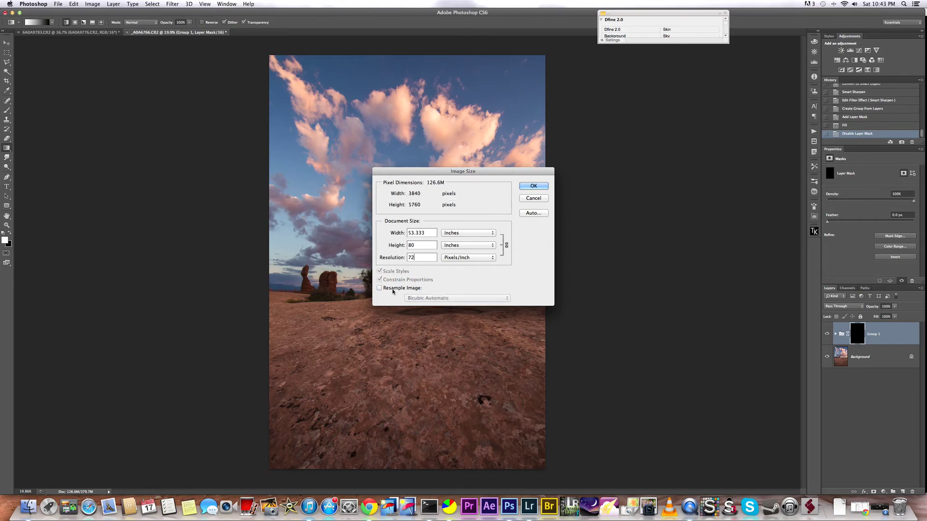
click(387, 289)
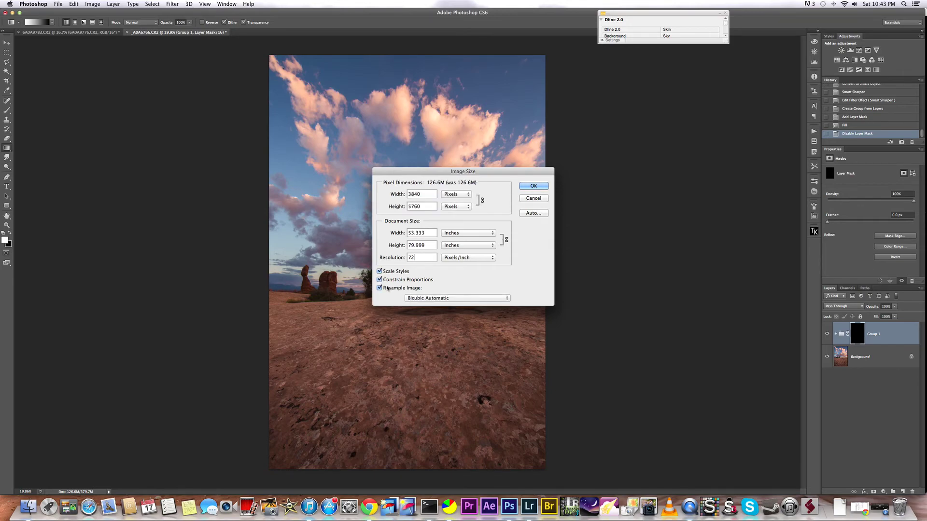
Set the image height to 1200 pixels and the resampling method to Bicubic Sharper (best for reduction).
double_click(424, 206)
text(1200)
click(462, 299)
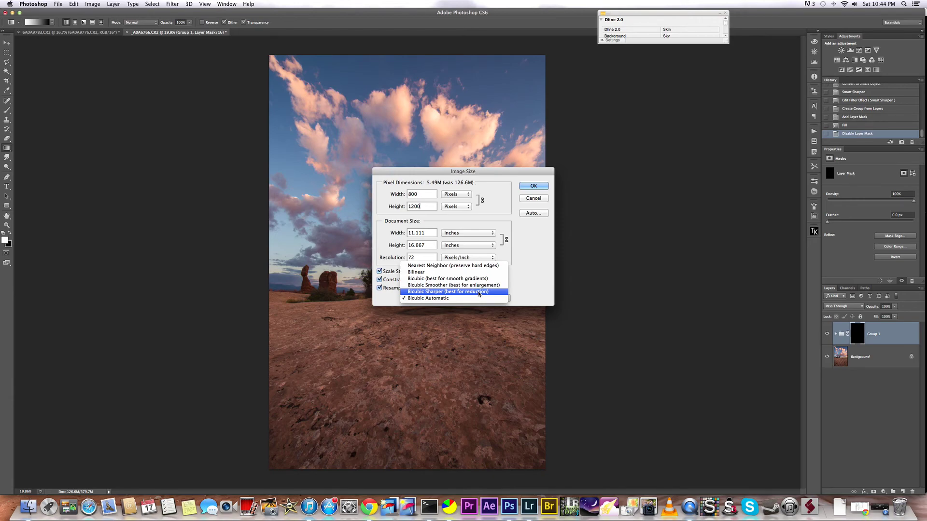
click(448, 293)
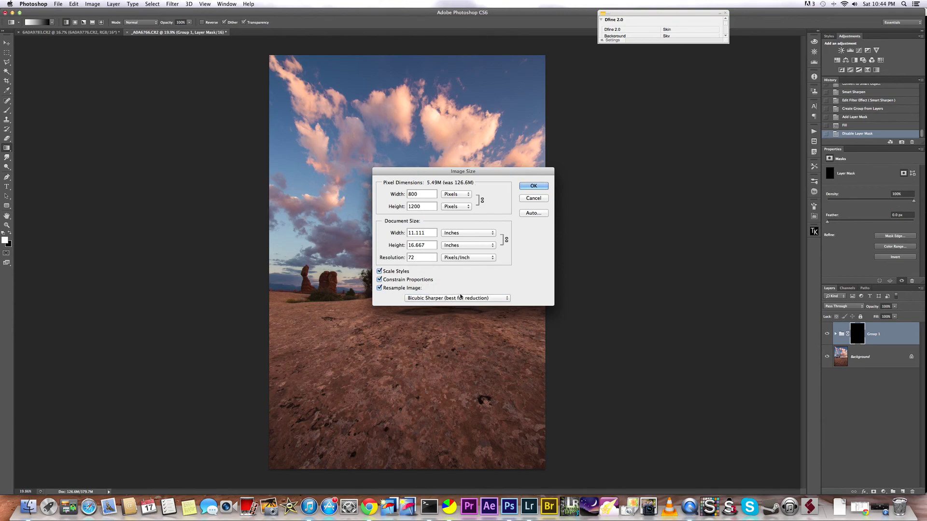
Apply the image size change and display the resized photo at 100% magnification.
click(536, 186)
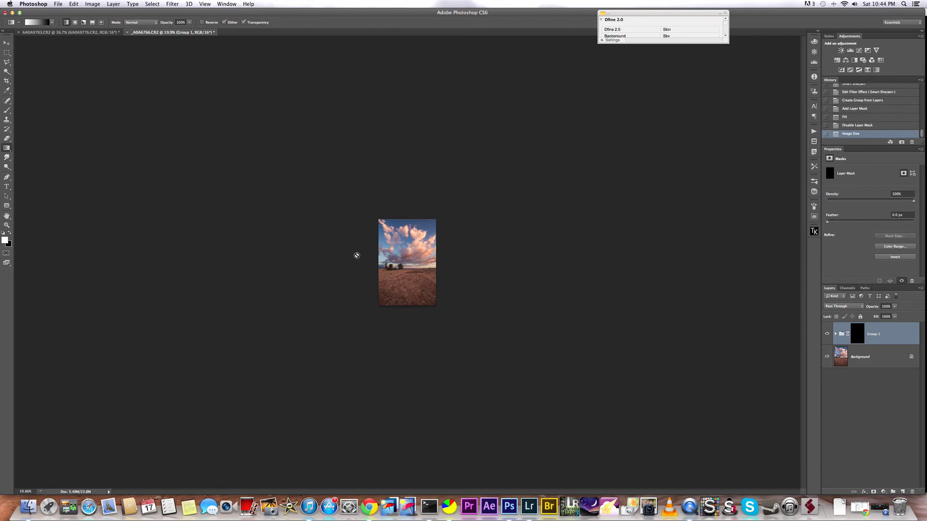
key(super+1)
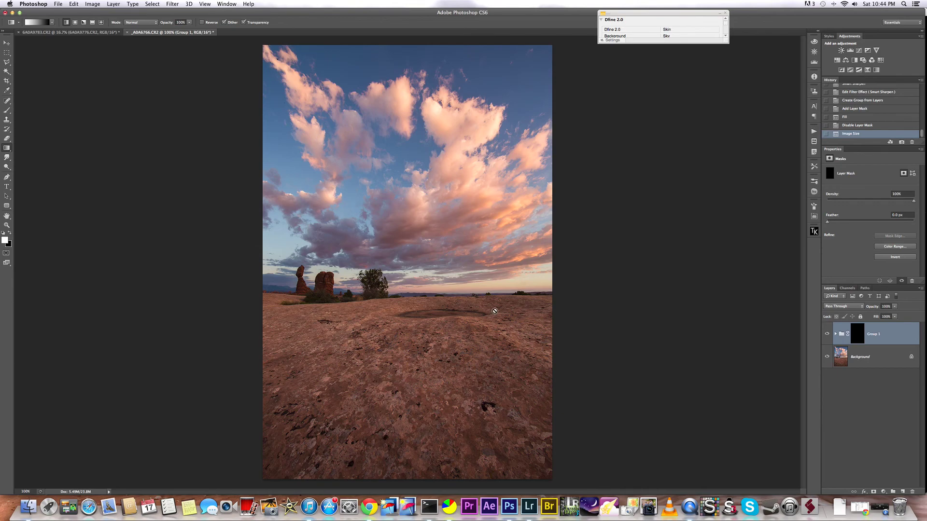
Compare the resized photo with the sharpening group hidden and shown, at full view and up close on the rocky foreground.
click(827, 334)
click(827, 333)
scroll(440, 360, up, 5)
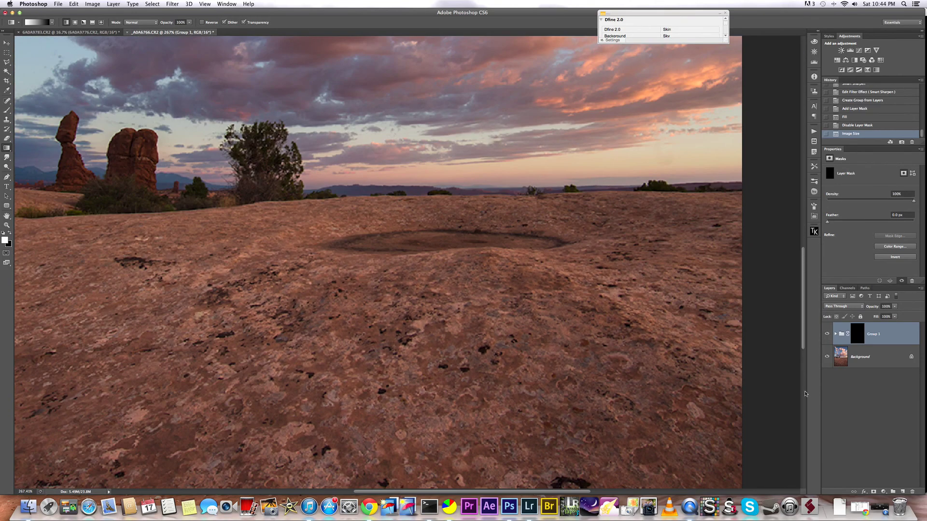
click(826, 335)
click(825, 336)
scroll(378, 345, down, 10)
scroll(378, 345, up, 6)
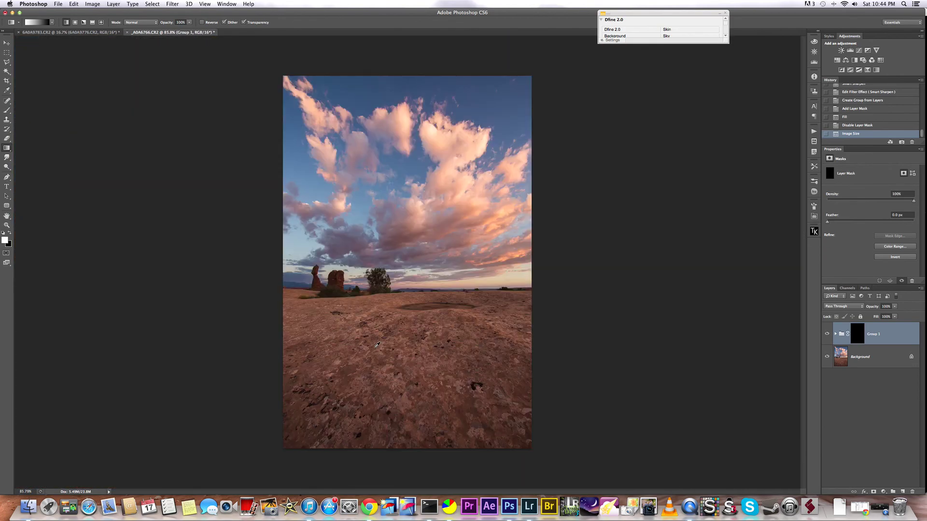
scroll(377, 345, up, 2)
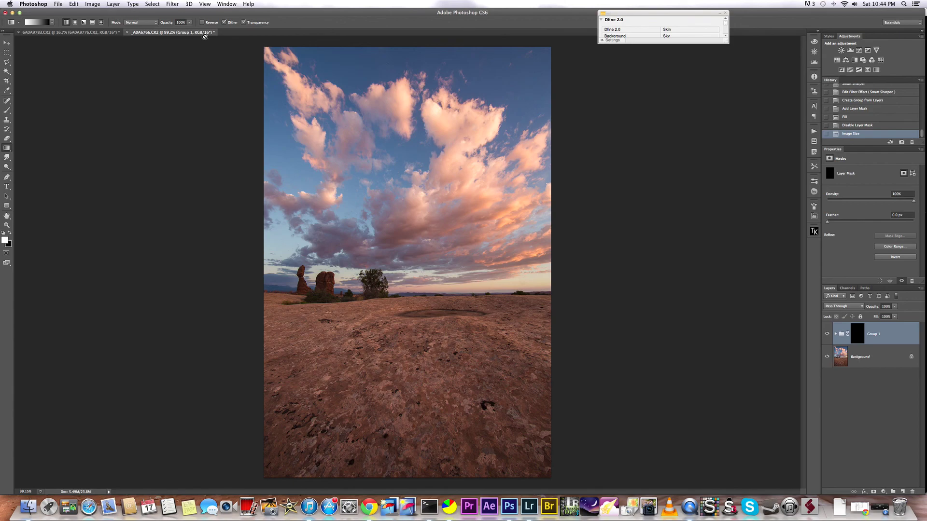
click(689, 507)
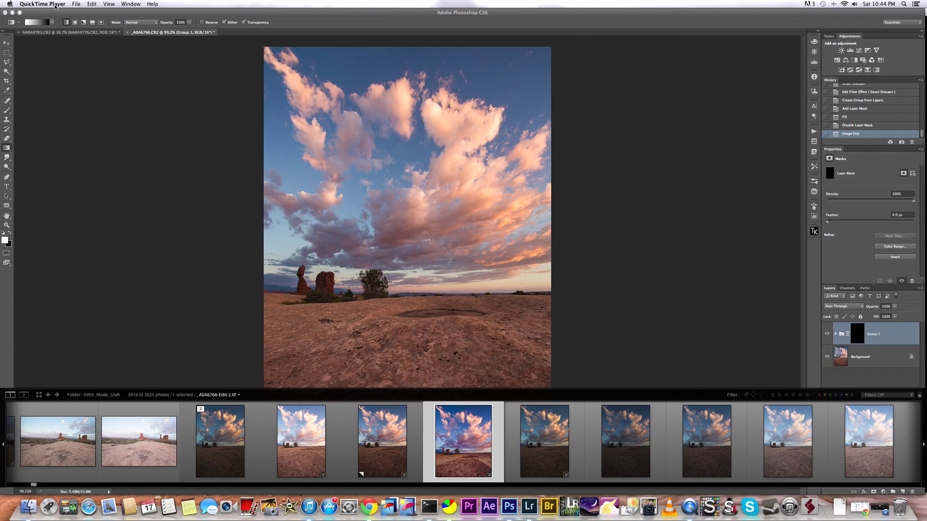
click(77, 4)
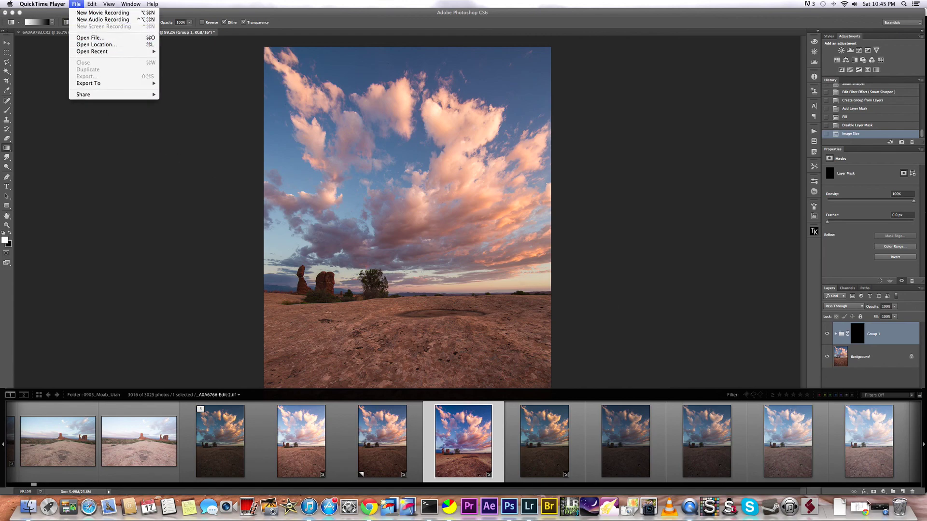
key(Escape)
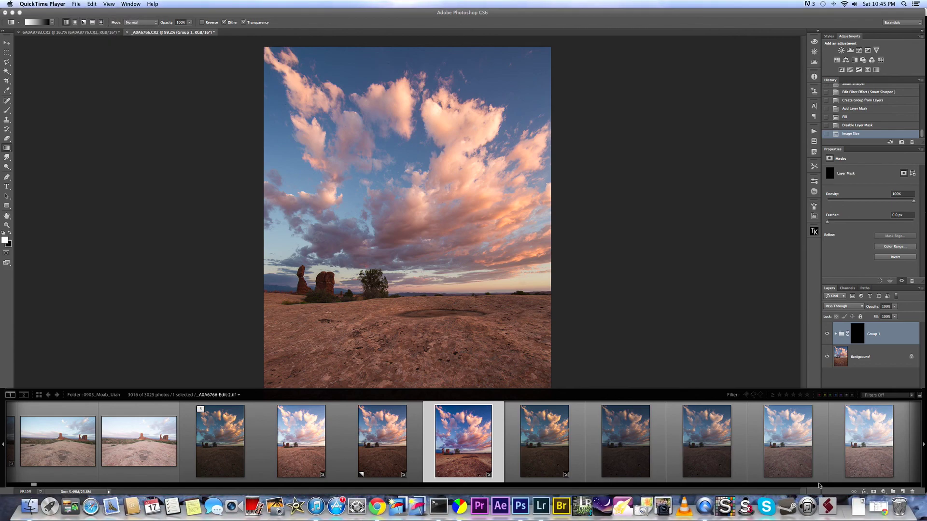